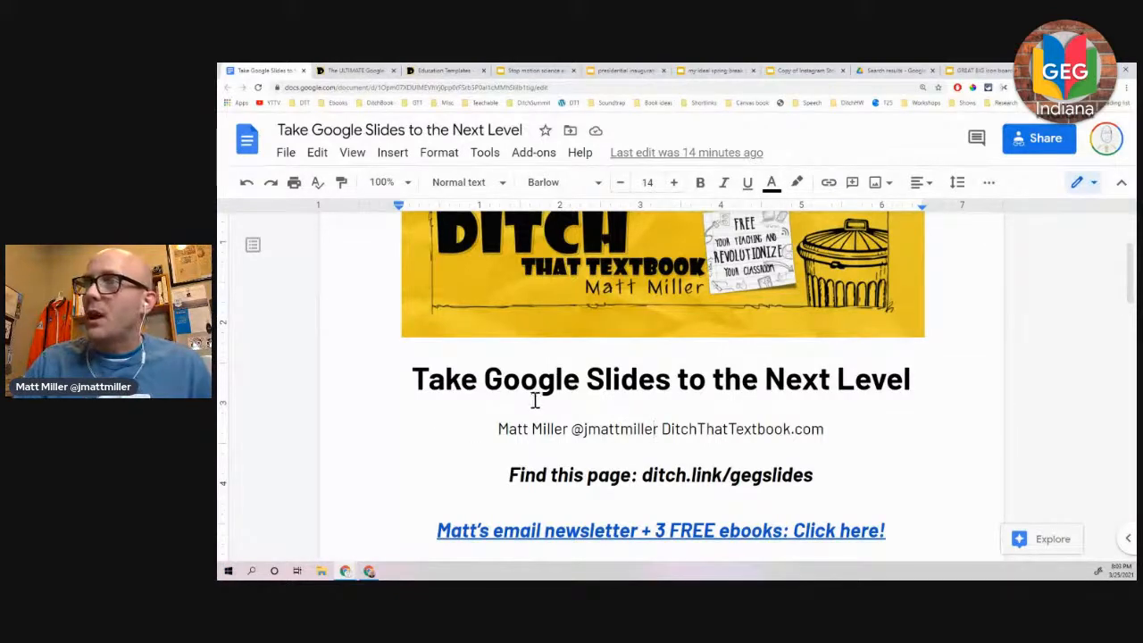
# - Zoom the resource document's page out until the whole list of Google Slides links fits below the title
pyautogui.scroll(-2, 536, 399)
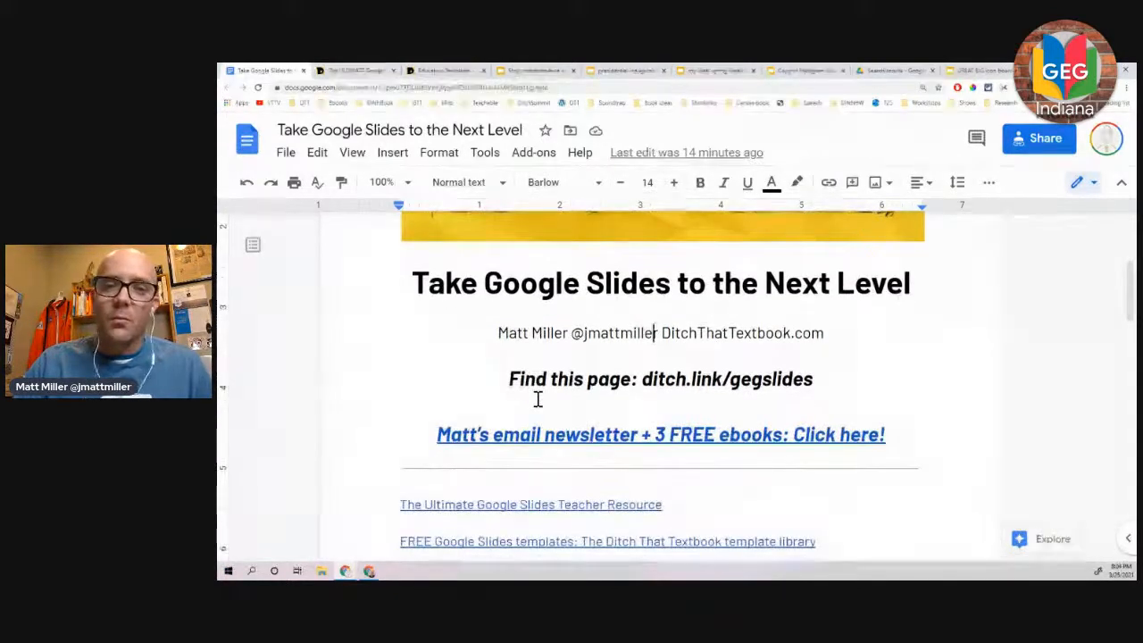
pyautogui.scroll(1, 537, 399)
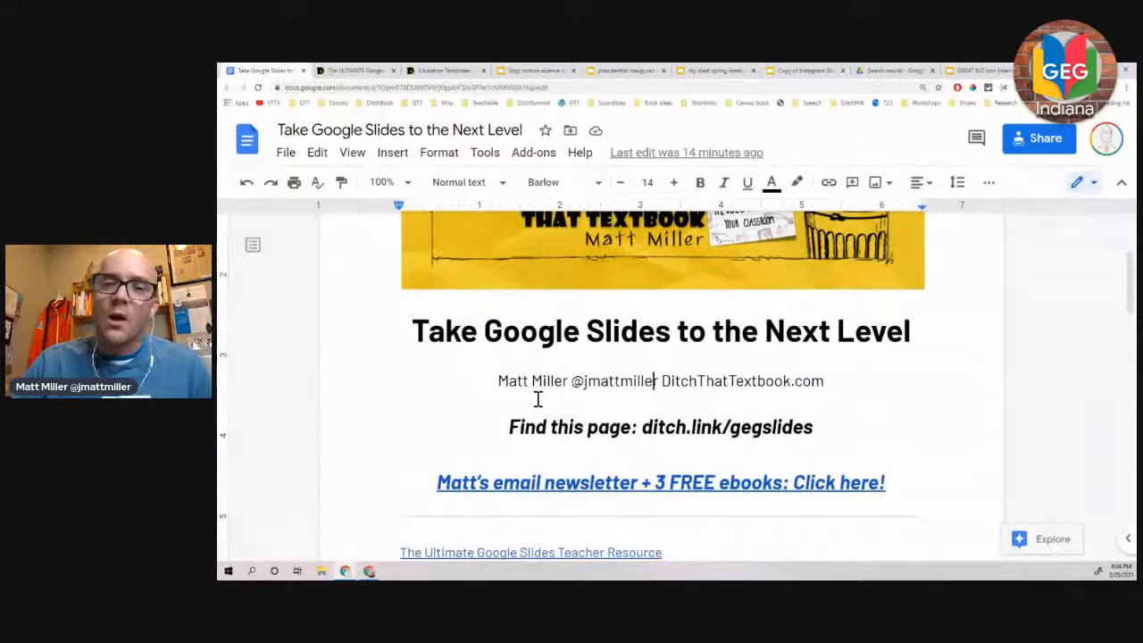
pyautogui.hotkey('ctrl', '-')
pyautogui.hotkey('ctrl', '-')
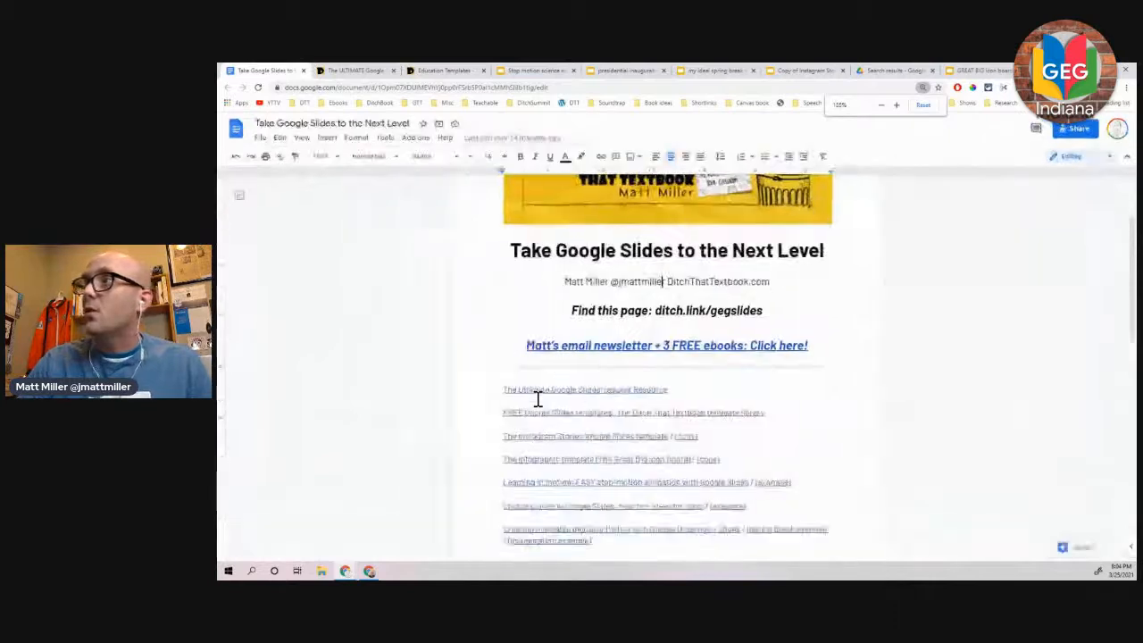
pyautogui.hotkey('ctrl', '-')
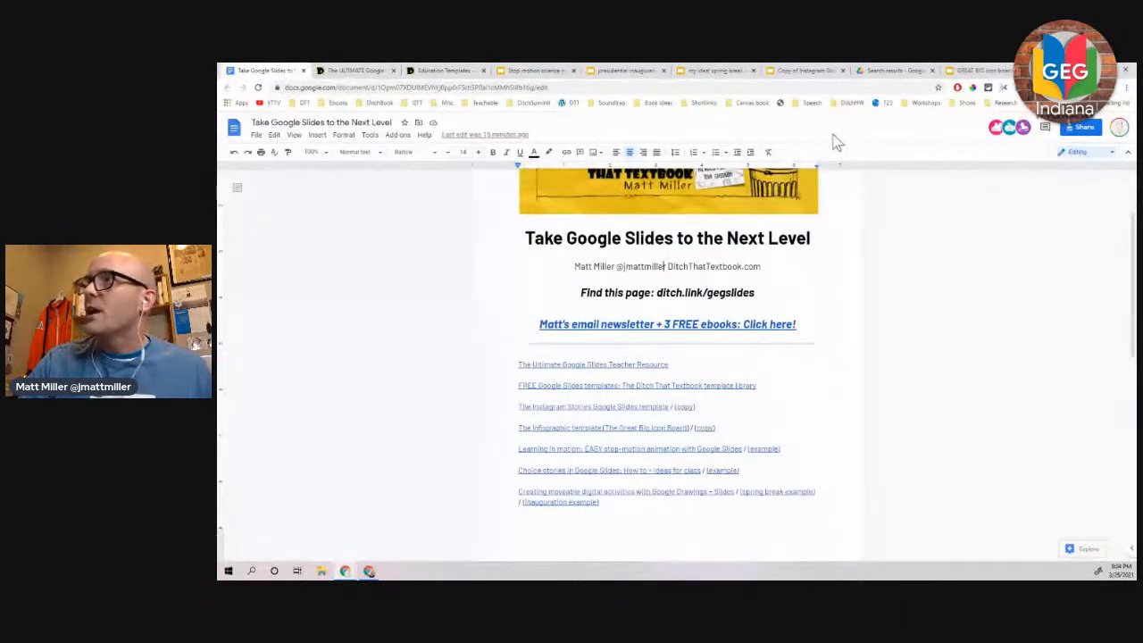
# - Switch to the Instagram Stories template presentation and examine its sample first slide, blank second slide and TheNounProject.com icon credit
pyautogui.click(803, 70)
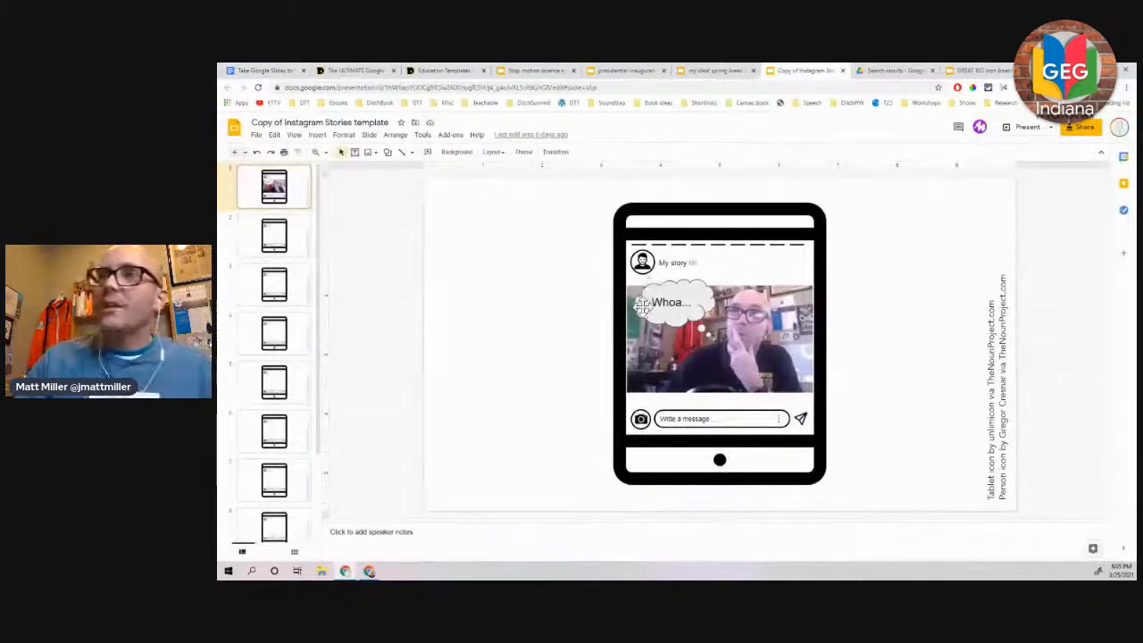
pyautogui.click(277, 250)
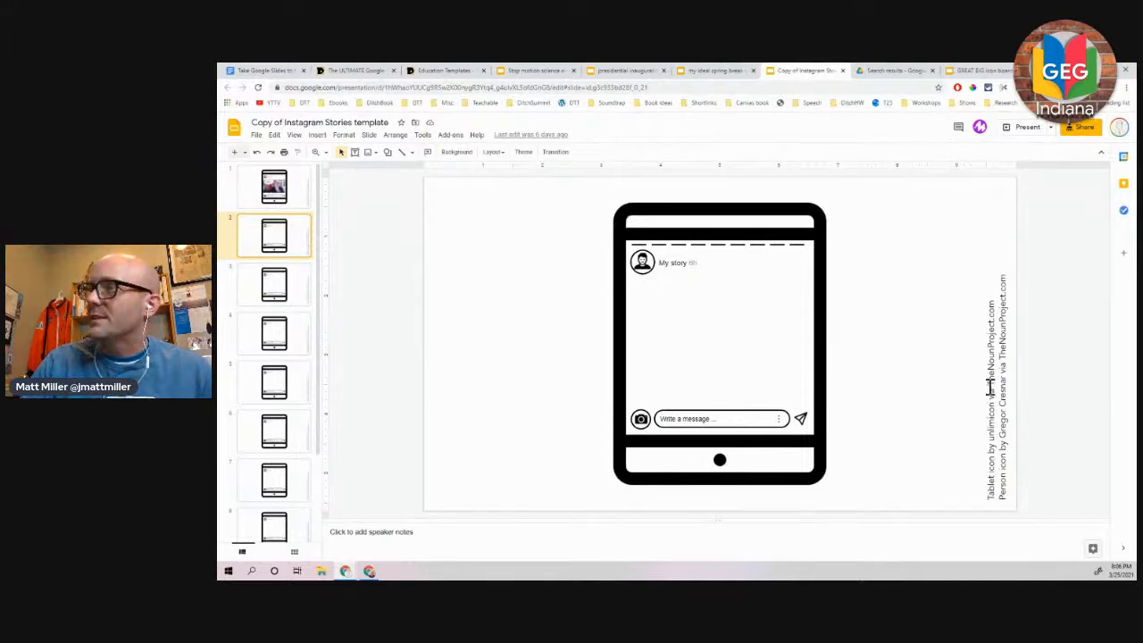
pyautogui.moveTo(992, 369); pyautogui.dragTo(992, 293)
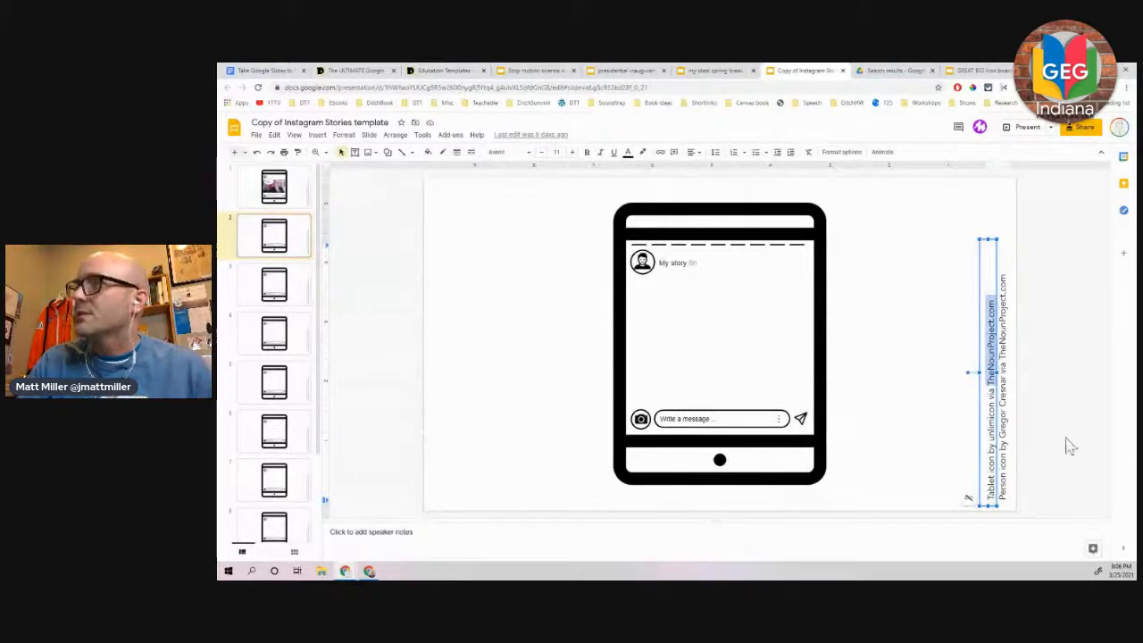
pyautogui.click(1071, 398)
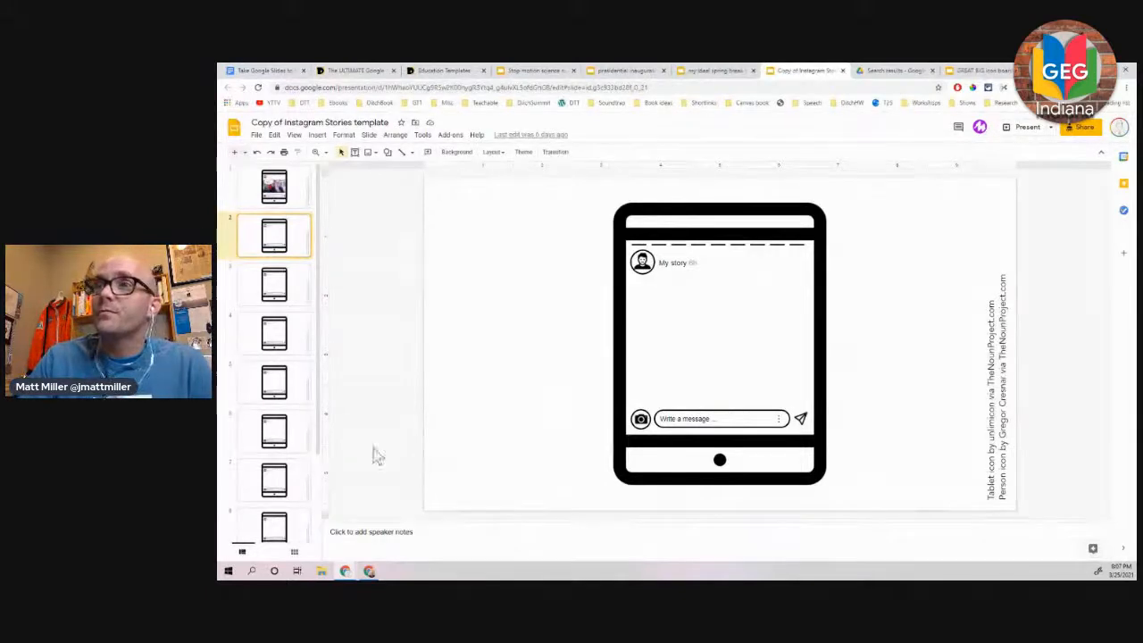
pyautogui.click(289, 197)
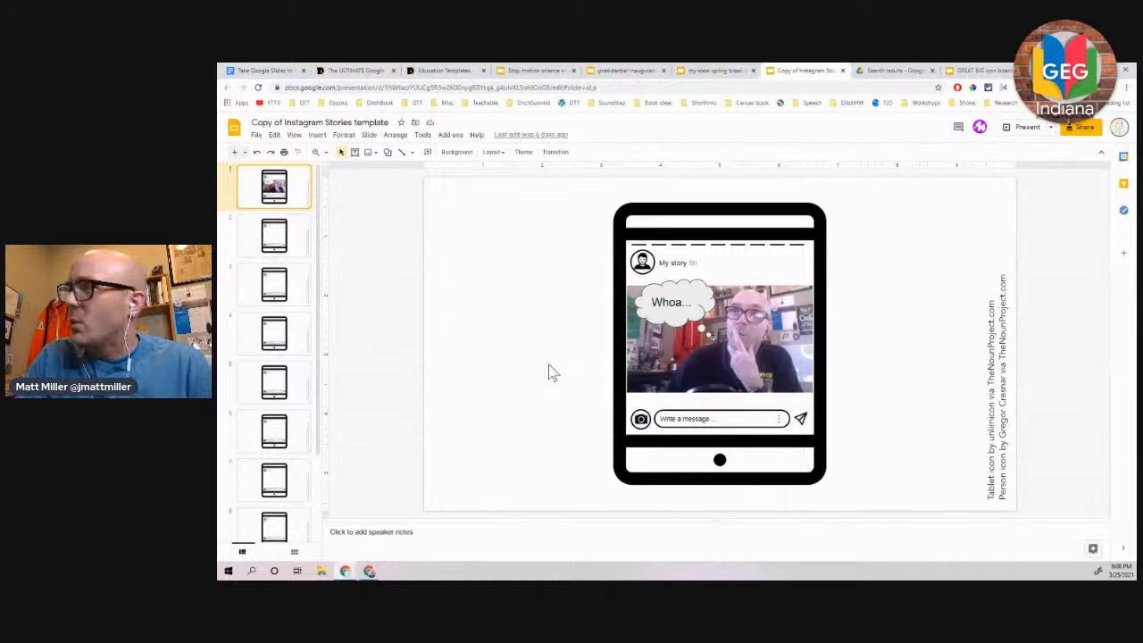
# - Take a webcam photo with camera access allowed and insert it on the blank second slide
pyautogui.click(302, 237)
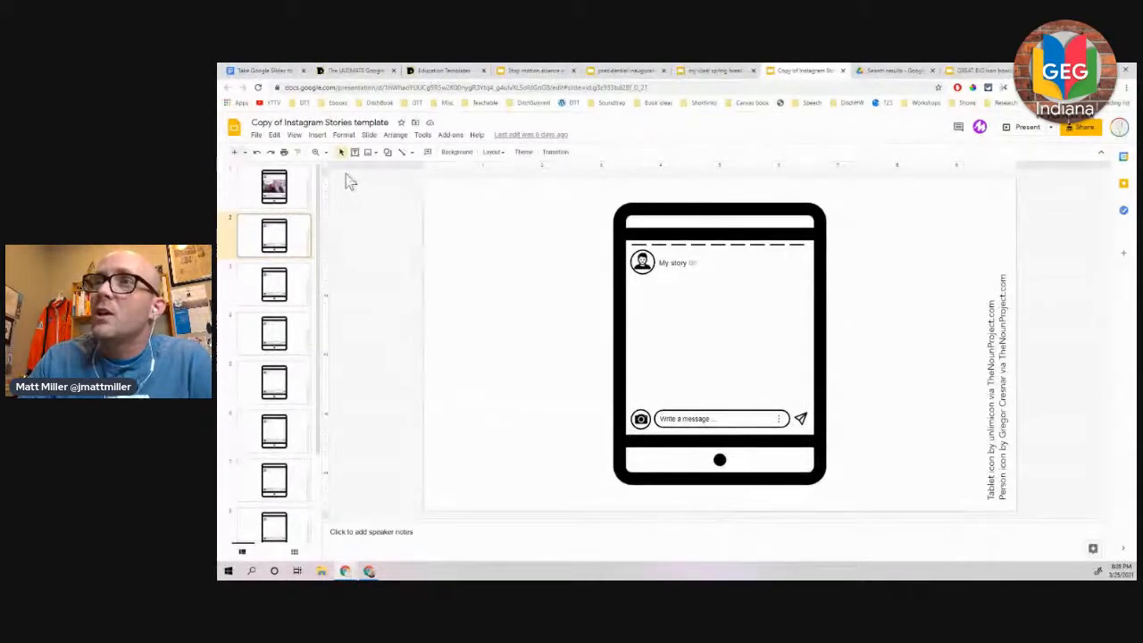
pyautogui.click(318, 135)
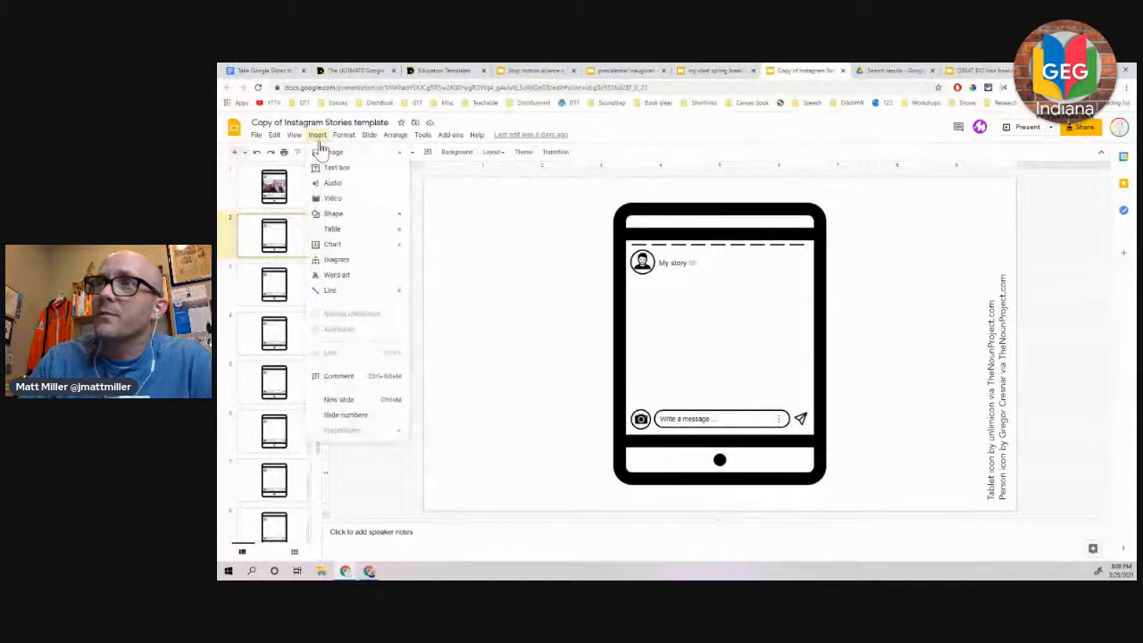
pyautogui.moveTo(344, 153)
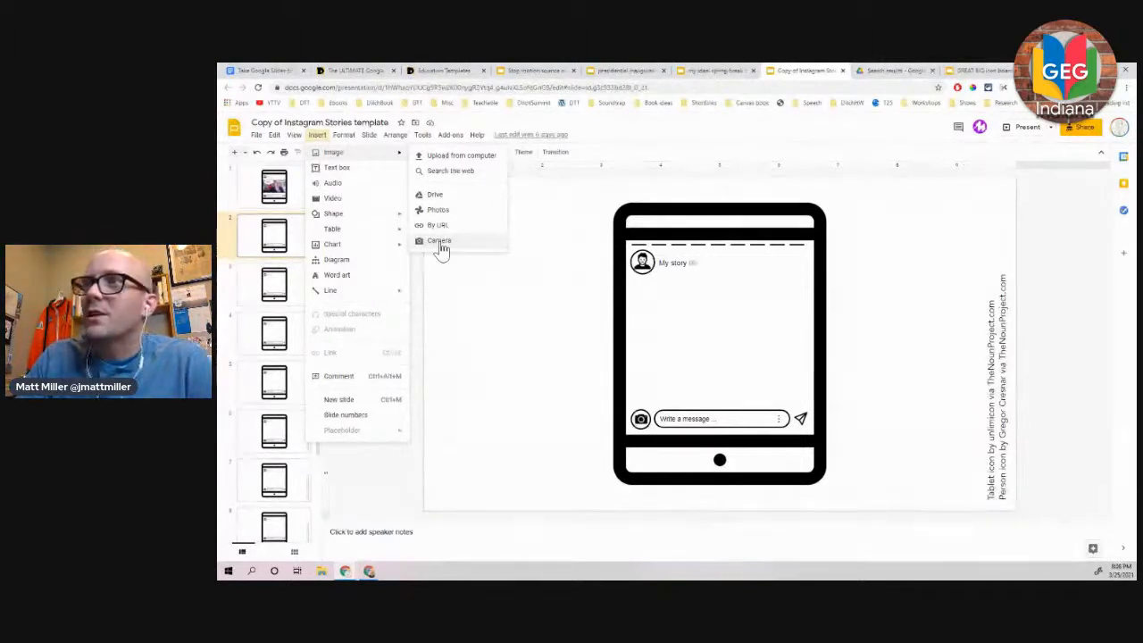
pyautogui.click(438, 241)
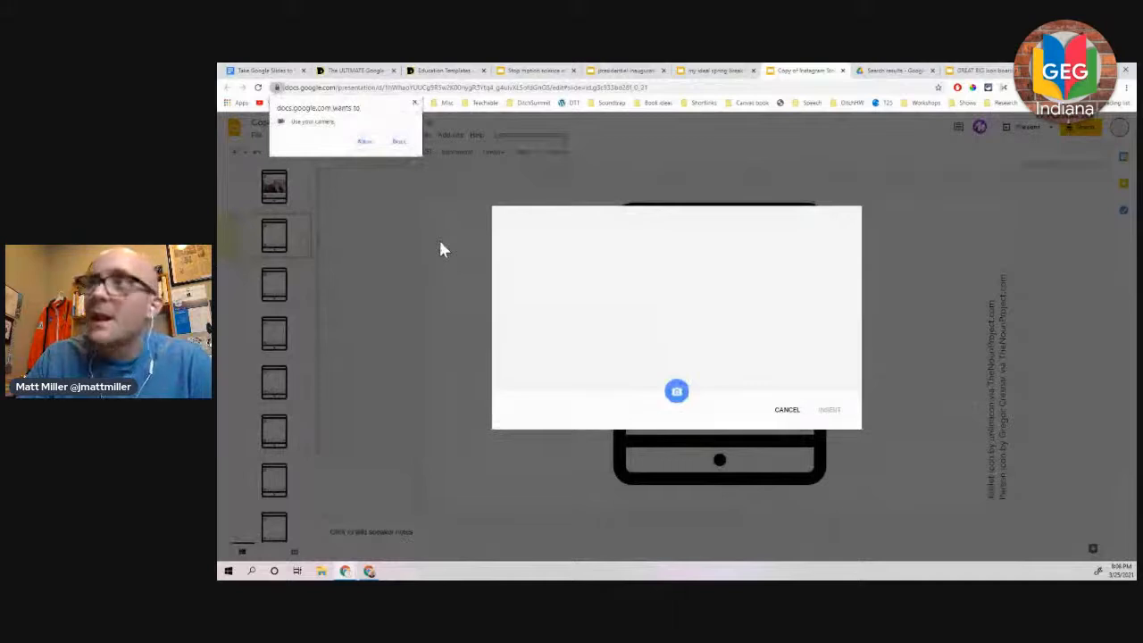
pyautogui.click(365, 142)
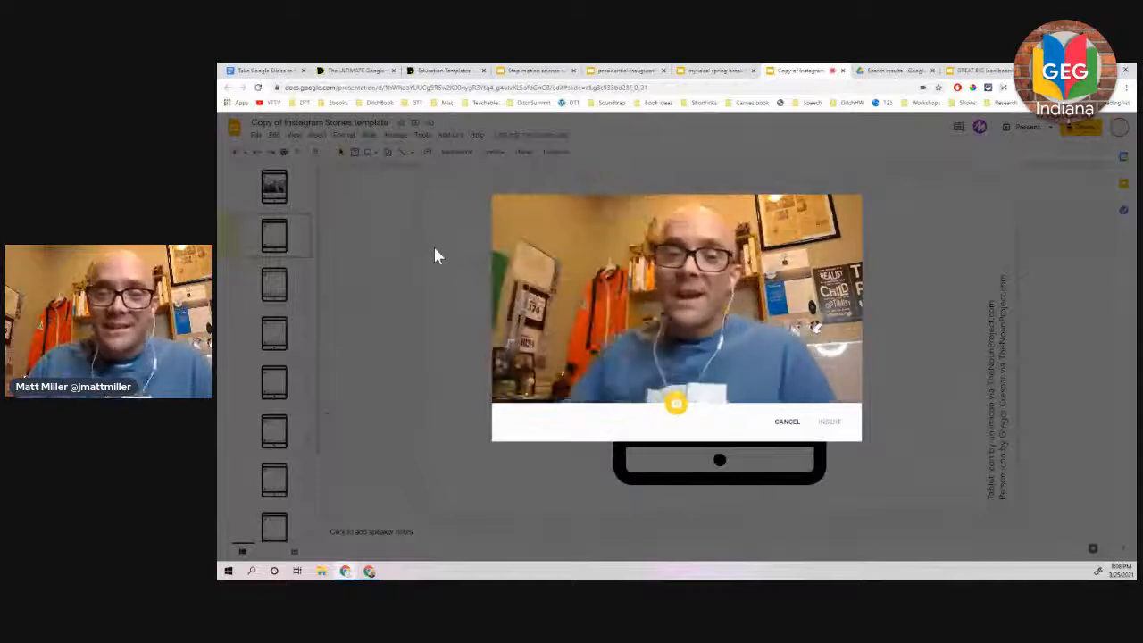
pyautogui.click(676, 409)
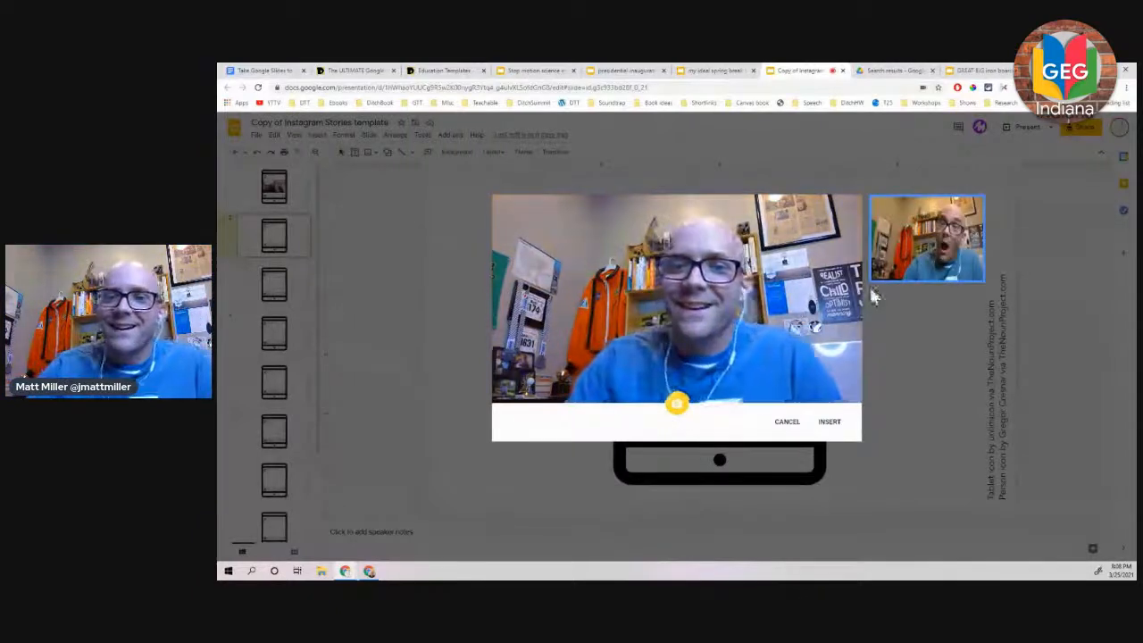
pyautogui.click(833, 425)
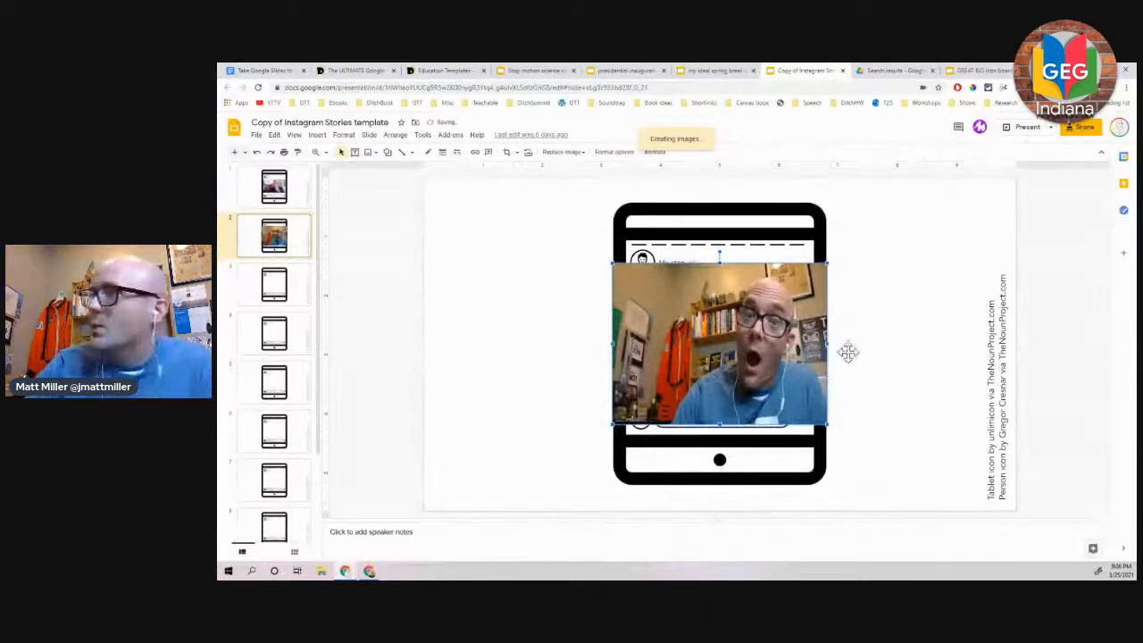
# - Resize the inserted photo and position it inside the tablet screen, between the story header and the message bar
pyautogui.moveTo(828, 343); pyautogui.dragTo(878, 344)
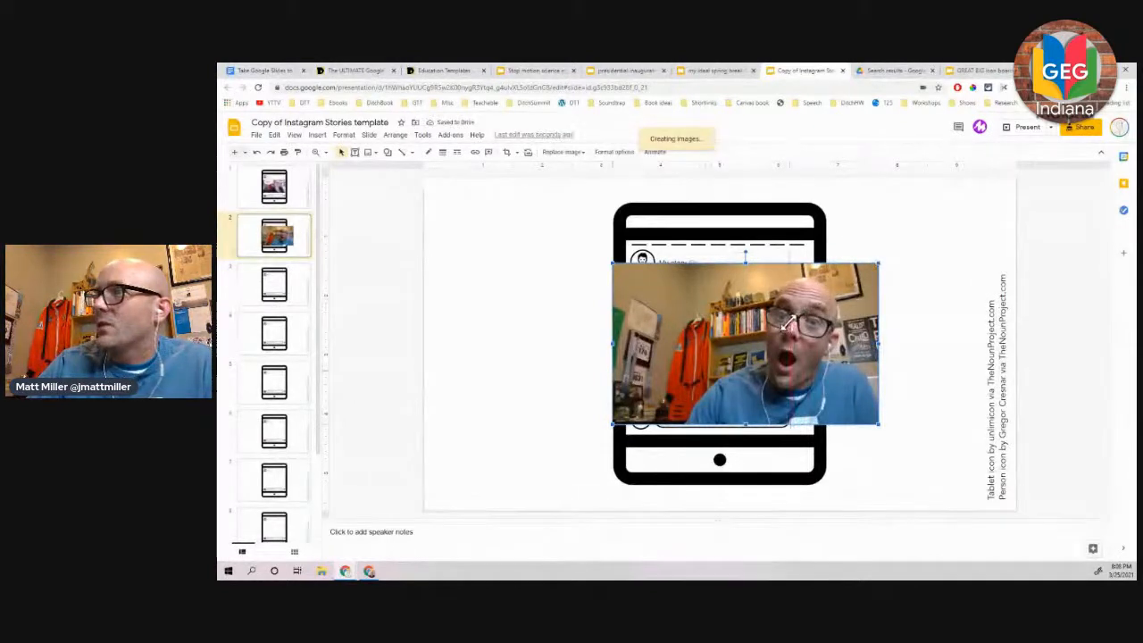
pyautogui.moveTo(878, 263); pyautogui.dragTo(789, 316)
pyautogui.moveTo(739, 349); pyautogui.dragTo(759, 311)
pyautogui.click(925, 326)
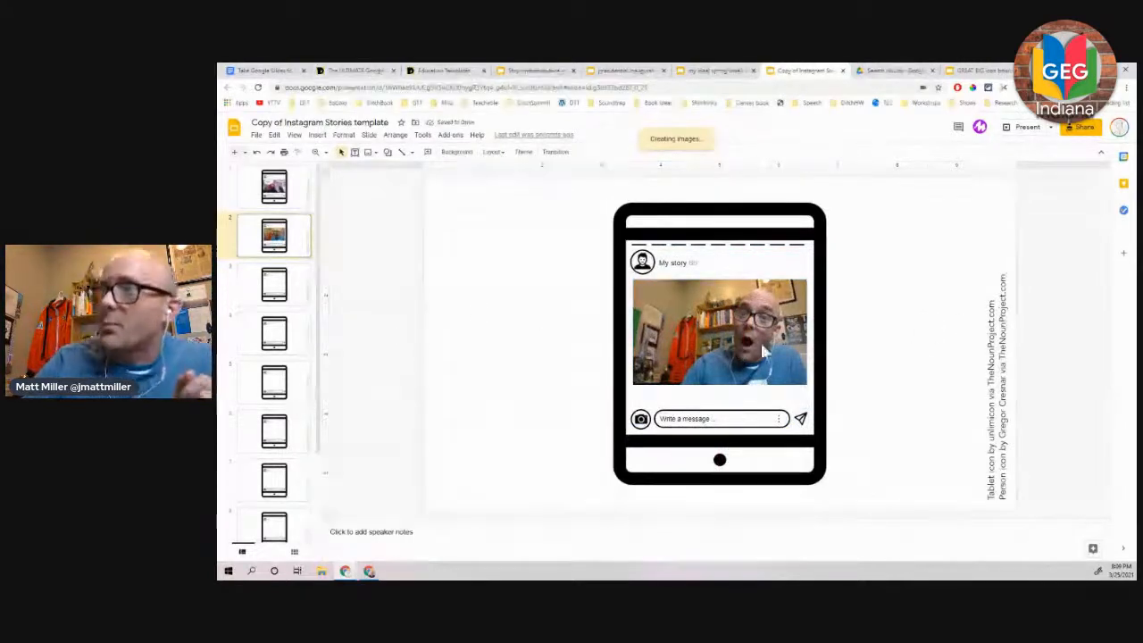
pyautogui.tripleClick(696, 420)
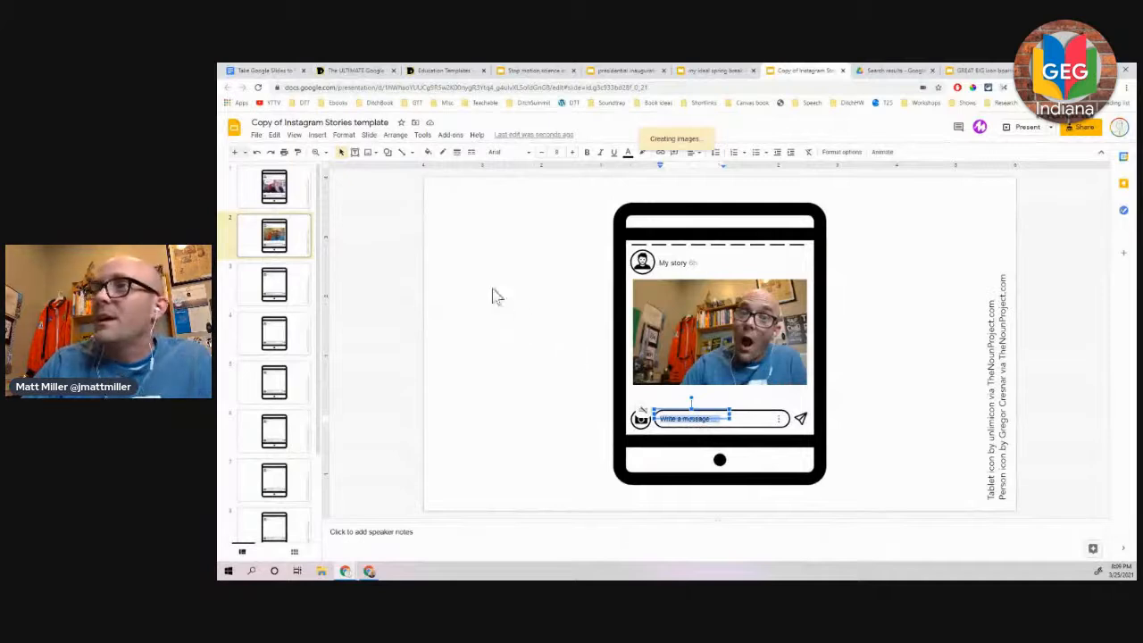
pyautogui.click(459, 273)
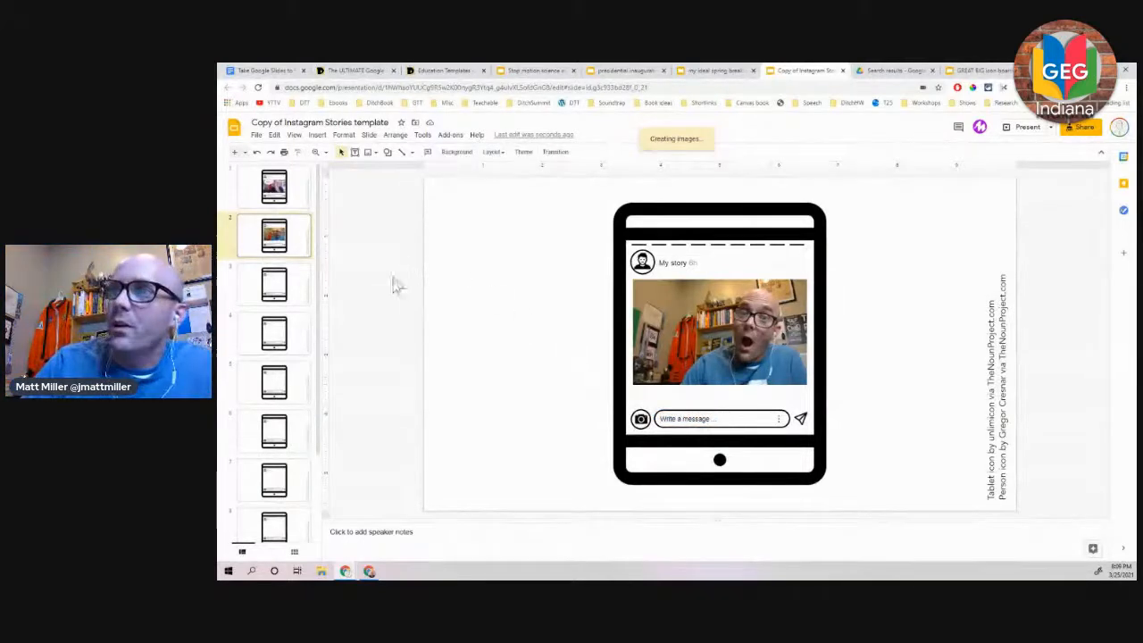
# - Add a rectangular speech callout over the photo's upper-left part, pointing at the face, with the text "This is so cool!"
pyautogui.click(387, 152)
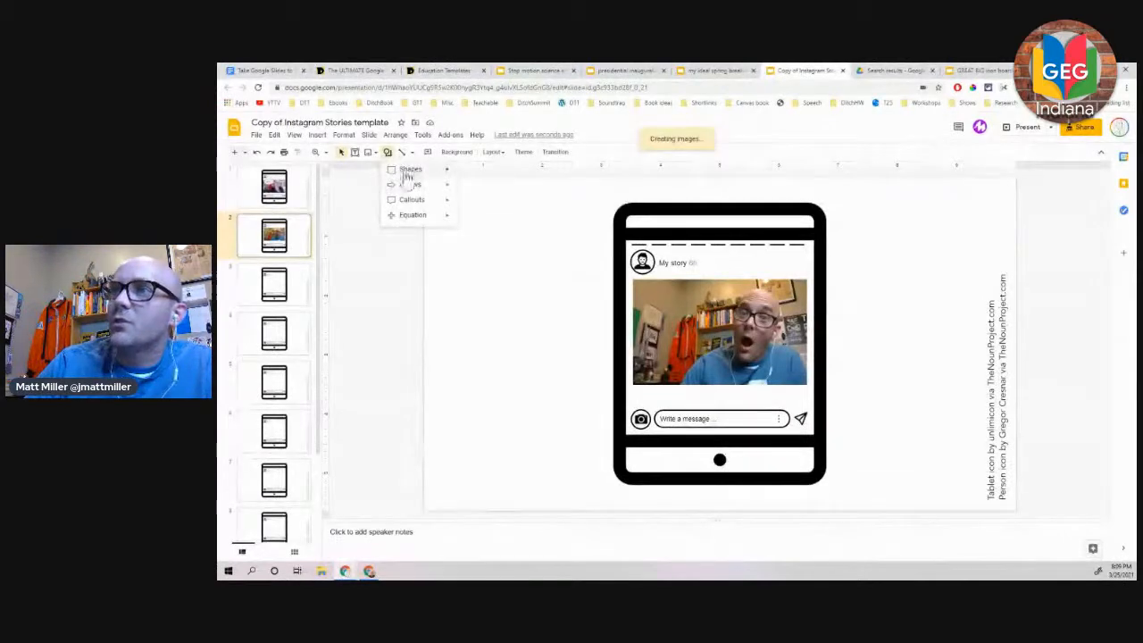
pyautogui.moveTo(413, 207)
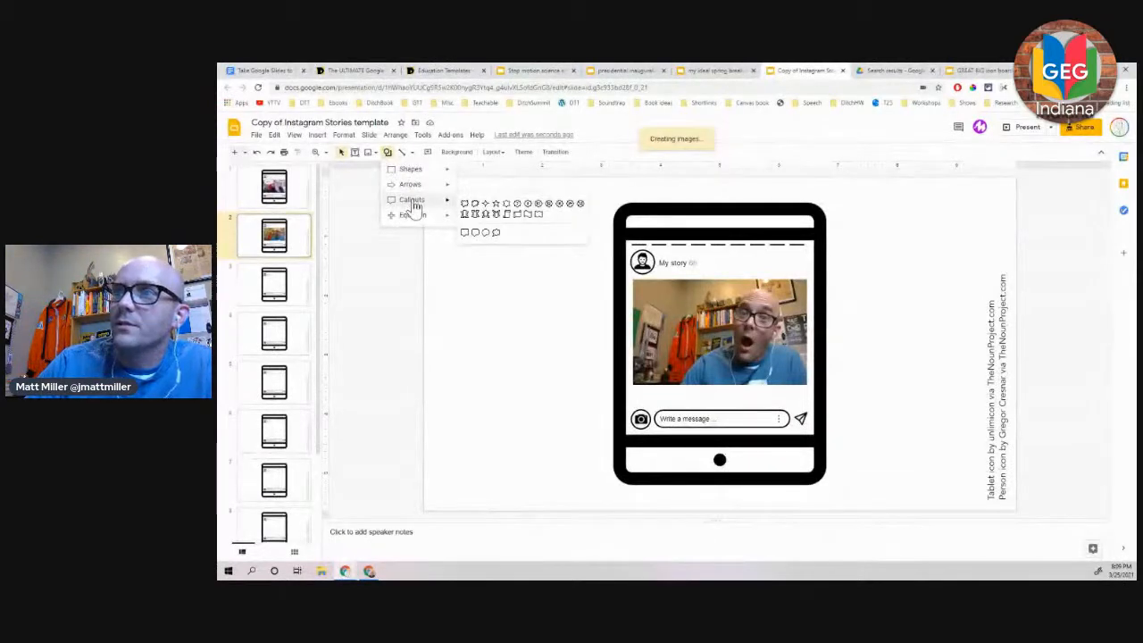
pyautogui.click(465, 234)
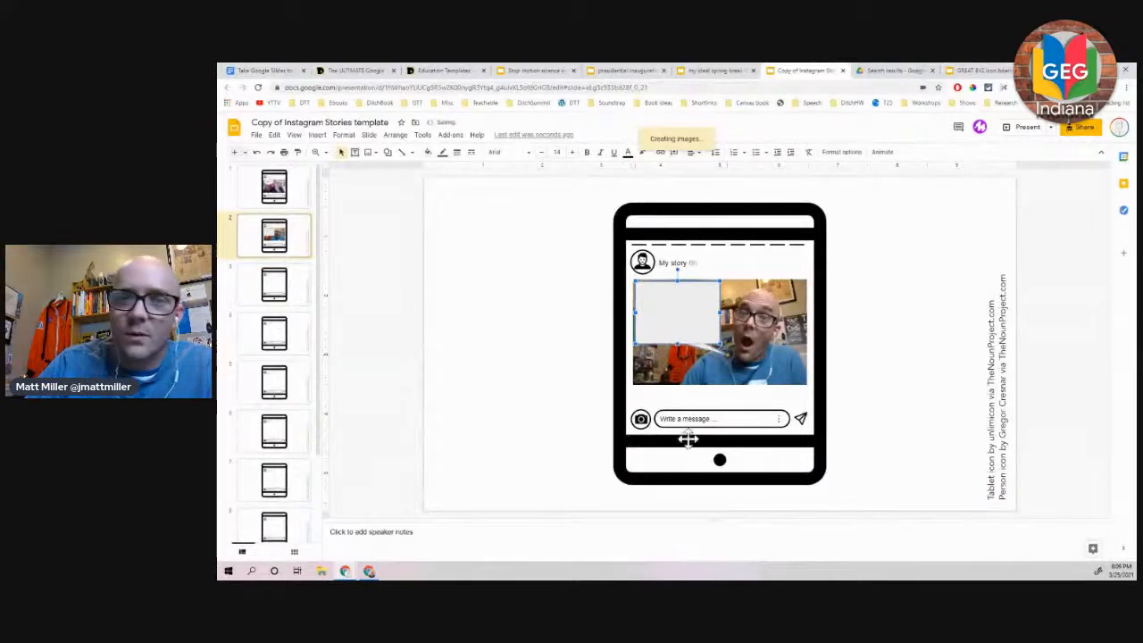
pyautogui.click(656, 316)
pyautogui.write('This')
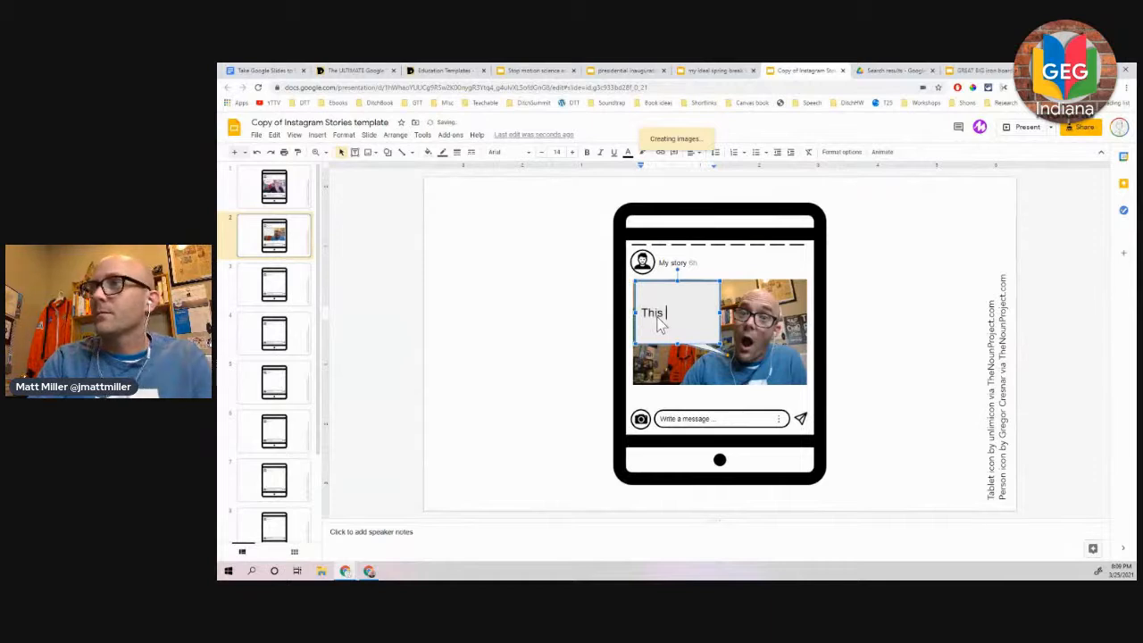
pyautogui.write(' is so cool!')
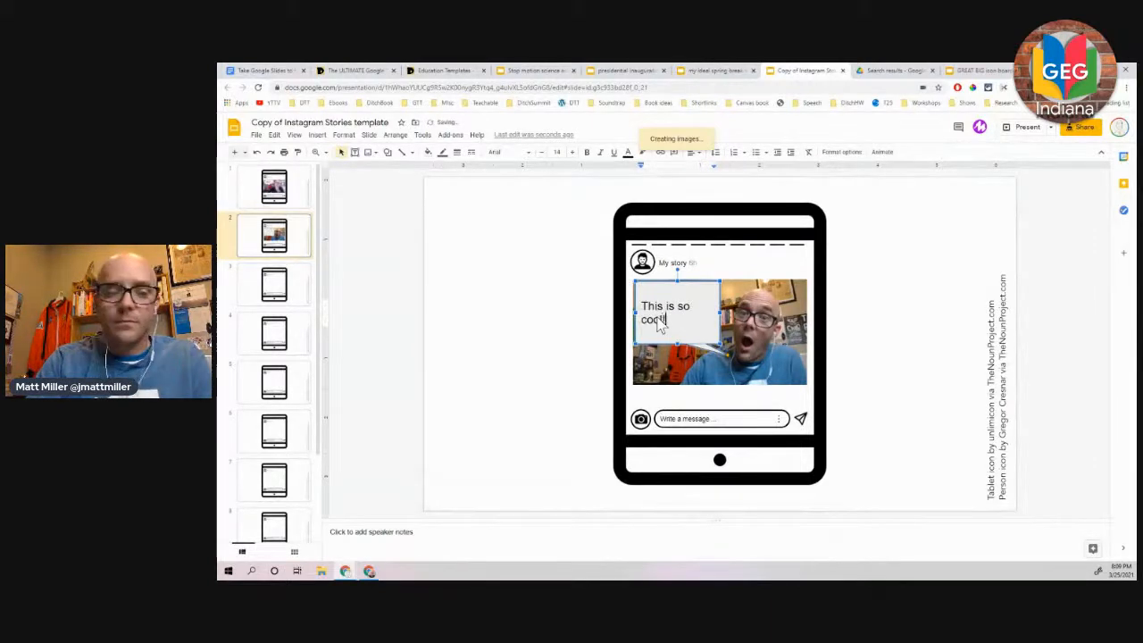
# - Enlarge all of the speech callout's text by three font size increments
pyautogui.hotkey('ctrl', 'a')
pyautogui.hotkey('ctrl', 'shift', '.')
pyautogui.hotkey('ctrl', 'shift', '.')
pyautogui.hotkey('ctrl', 'shift', '.')
pyautogui.click(553, 334)
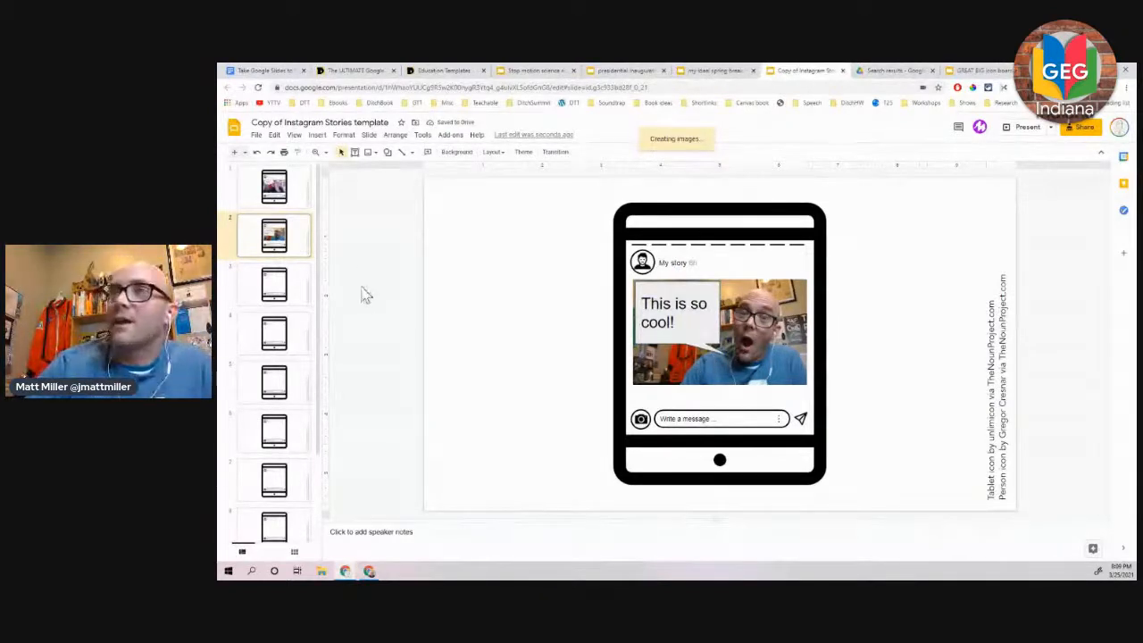
# - Compare the first slide's thought-bubble example with the finished second slide
pyautogui.click(299, 194)
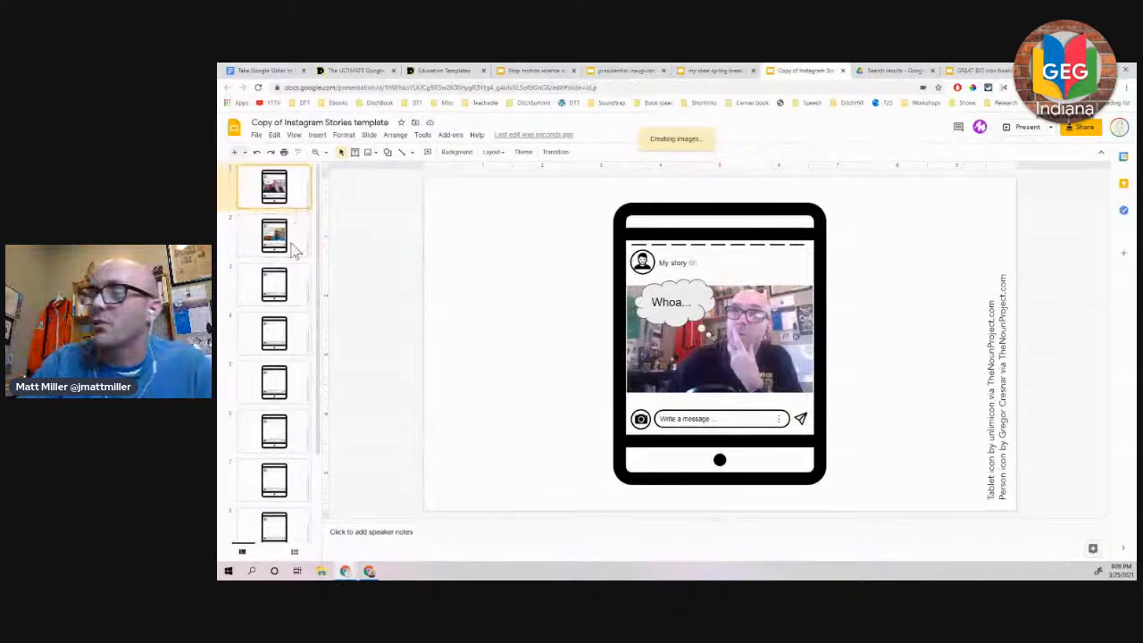
pyautogui.click(295, 248)
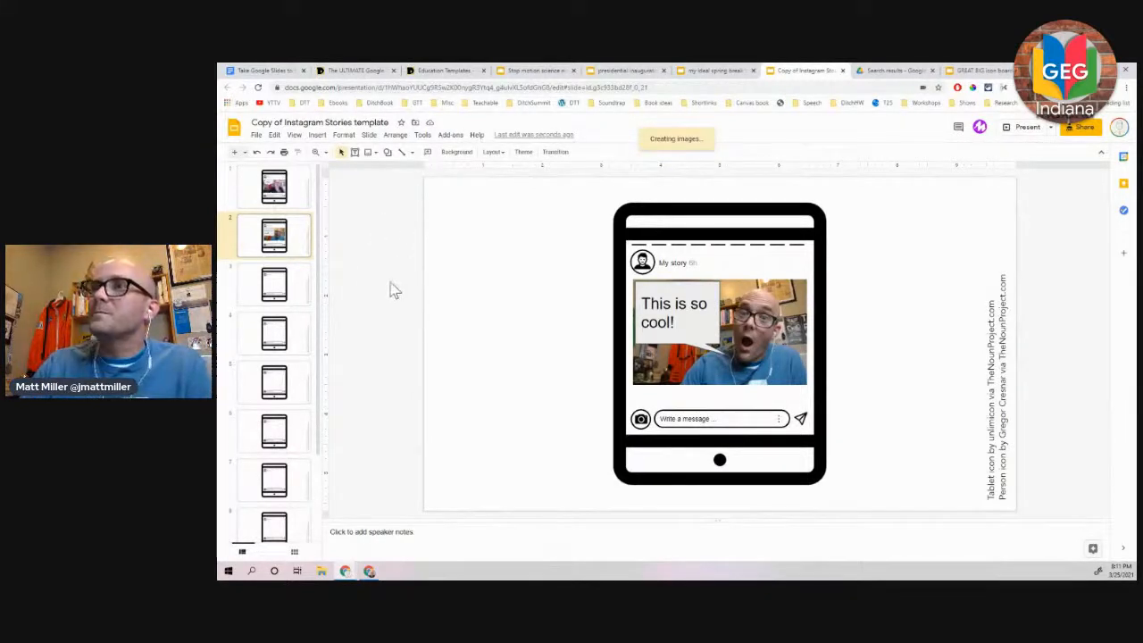
# - Return to the "Take Google Slides to the Next Level" document and review its ditch.link/gegslides address and the list of resource links
pyautogui.click(268, 70)
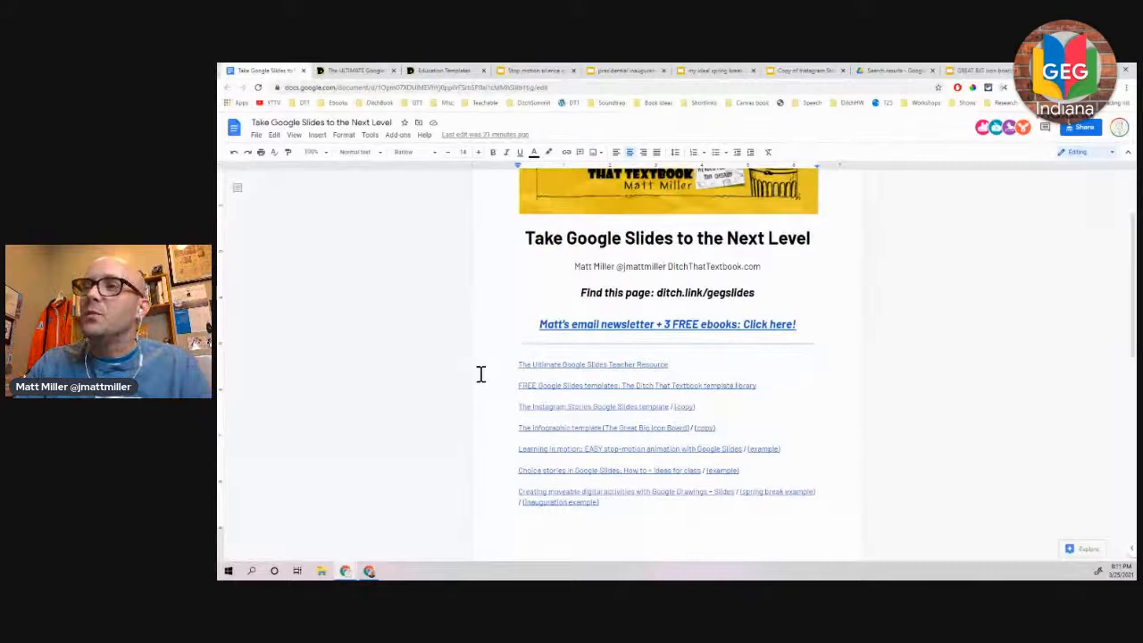
pyautogui.click(462, 223)
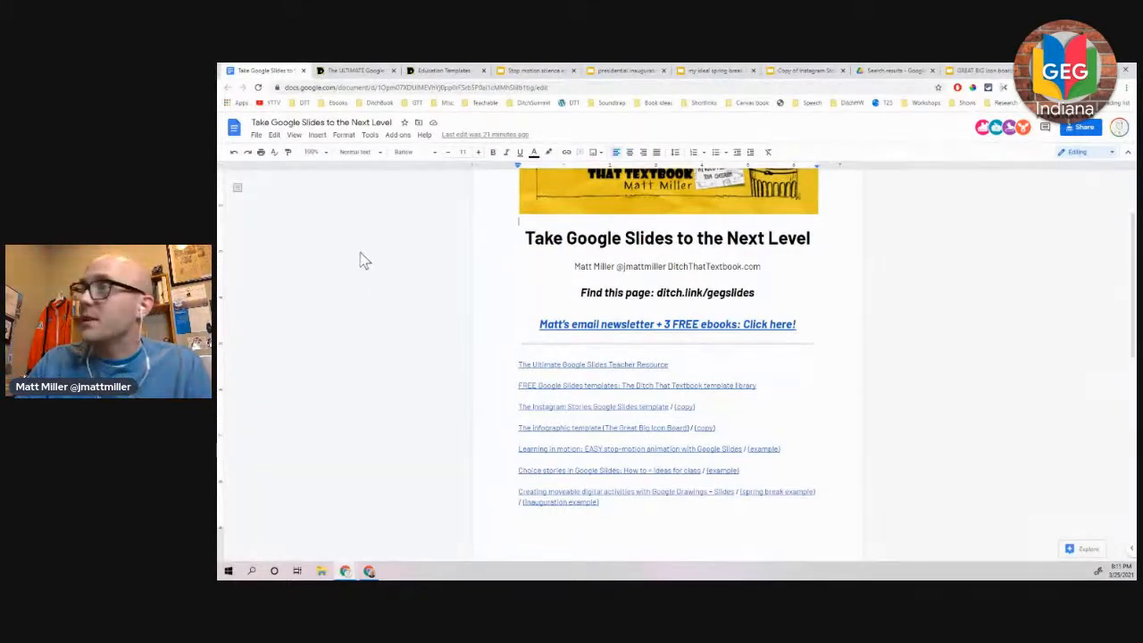
pyautogui.moveTo(656, 293); pyautogui.dragTo(752, 295)
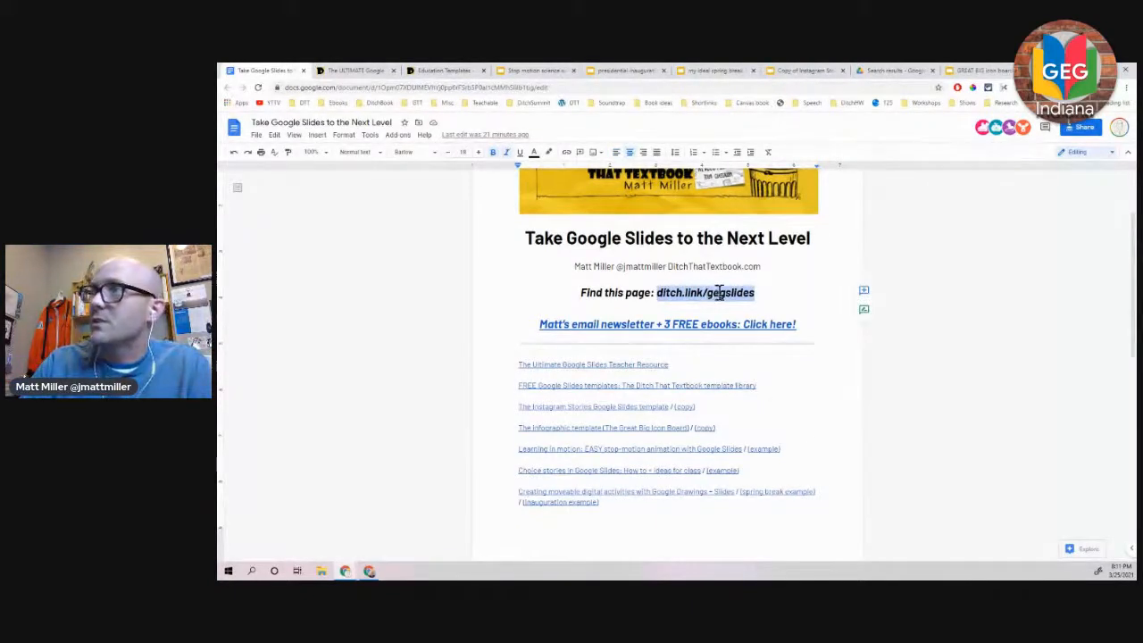
pyautogui.scroll(2, 796, 301)
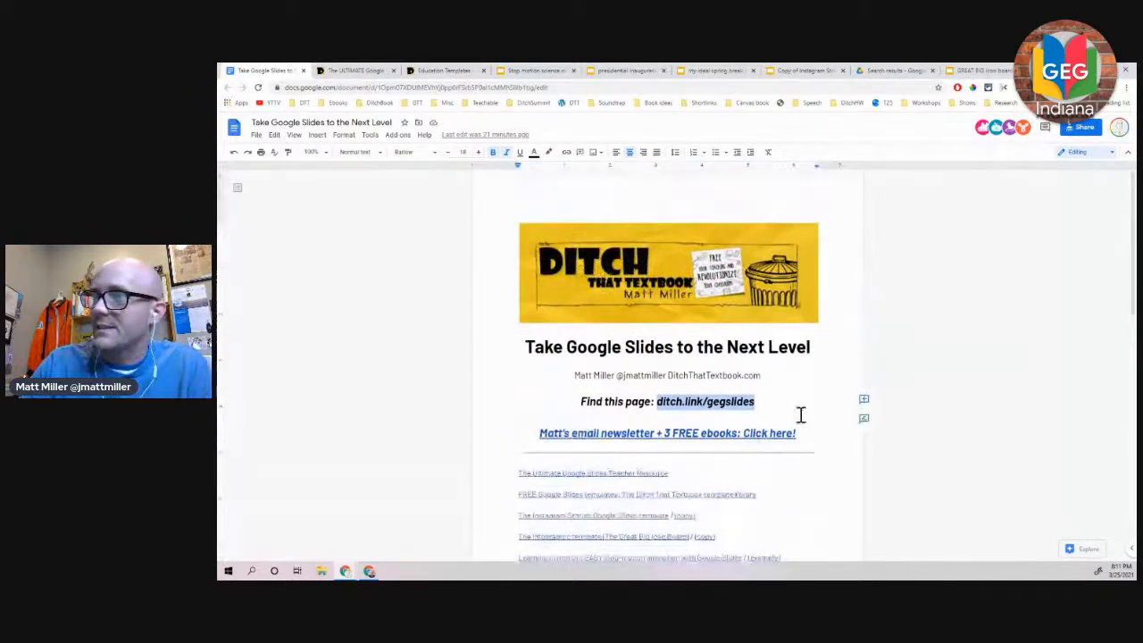
pyautogui.click(608, 346)
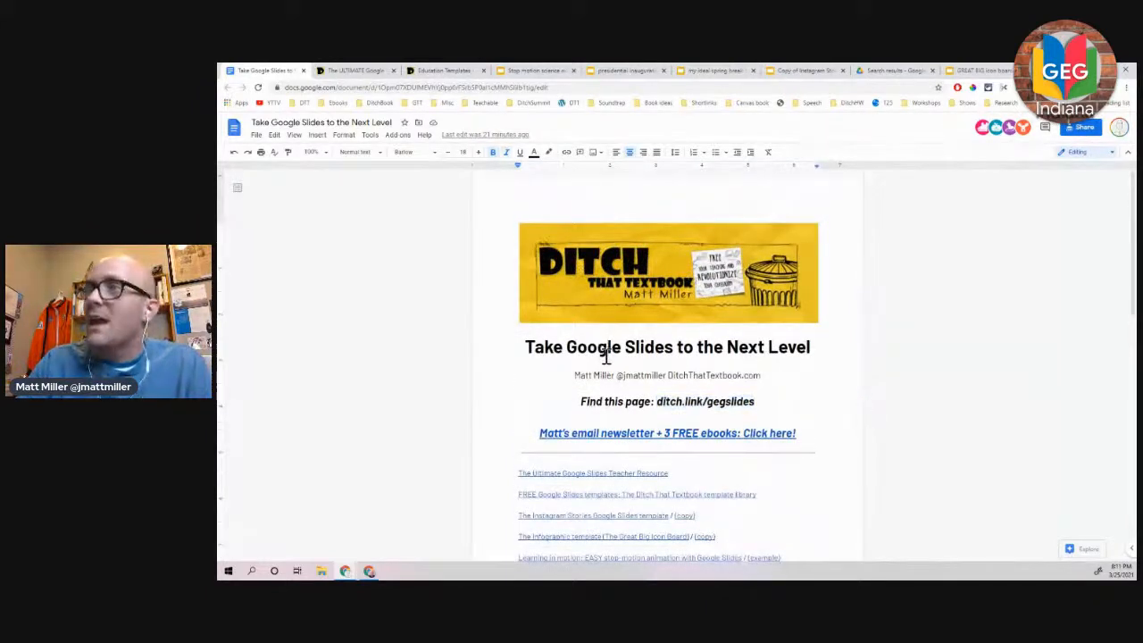
pyautogui.scroll(-1, 607, 356)
pyautogui.scroll(-4, 605, 356)
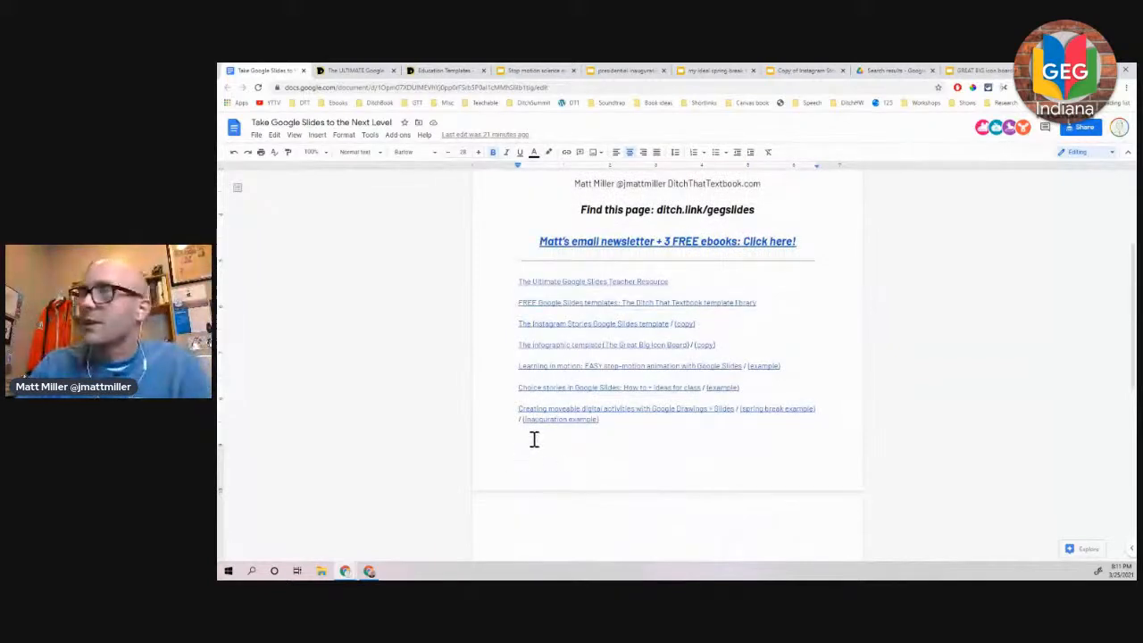
pyautogui.scroll(1, 527, 449)
pyautogui.scroll(2, 536, 444)
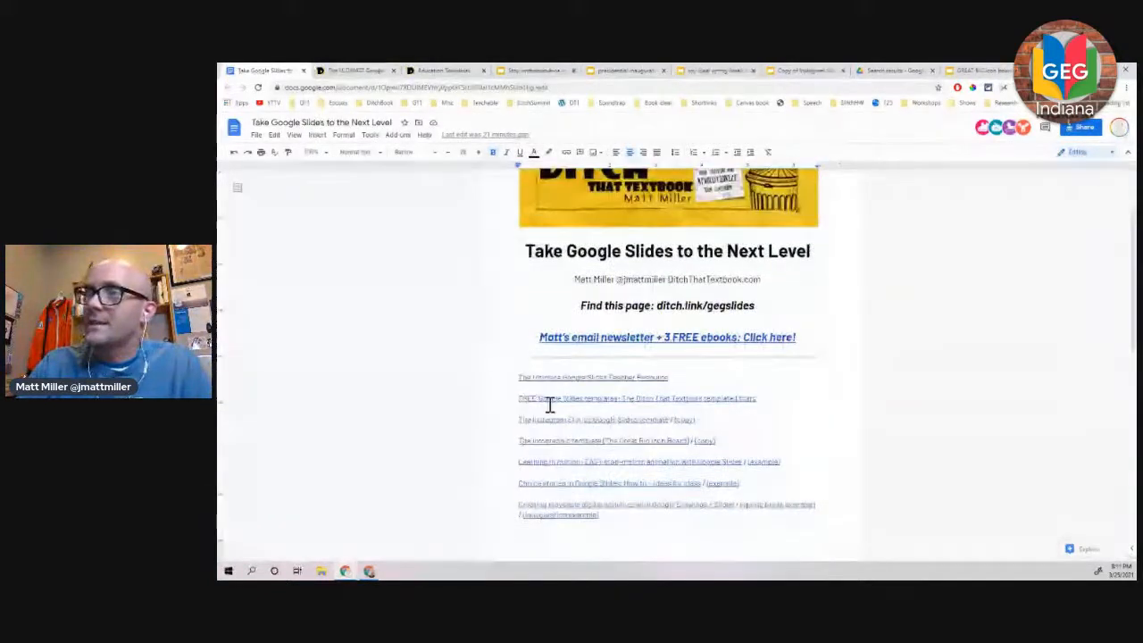
# - Make the "FREE Google Slides templates: The Ditch That Textbook template library" line bold in the resource list
pyautogui.moveTo(512, 399); pyautogui.dragTo(768, 401)
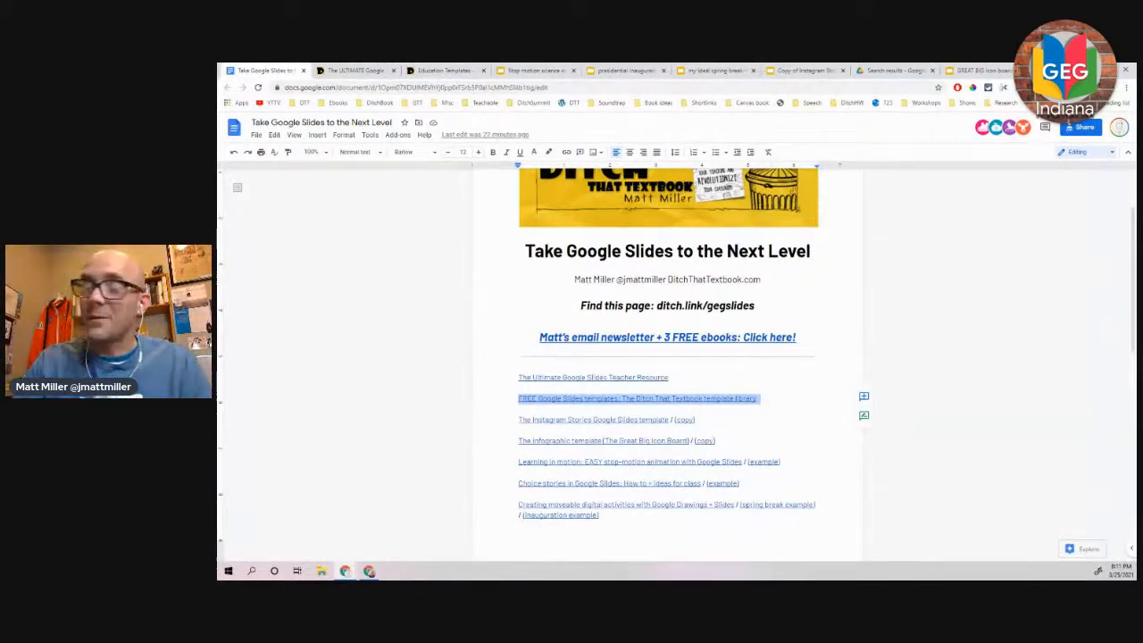
pyautogui.hotkey('ctrl', 'b')
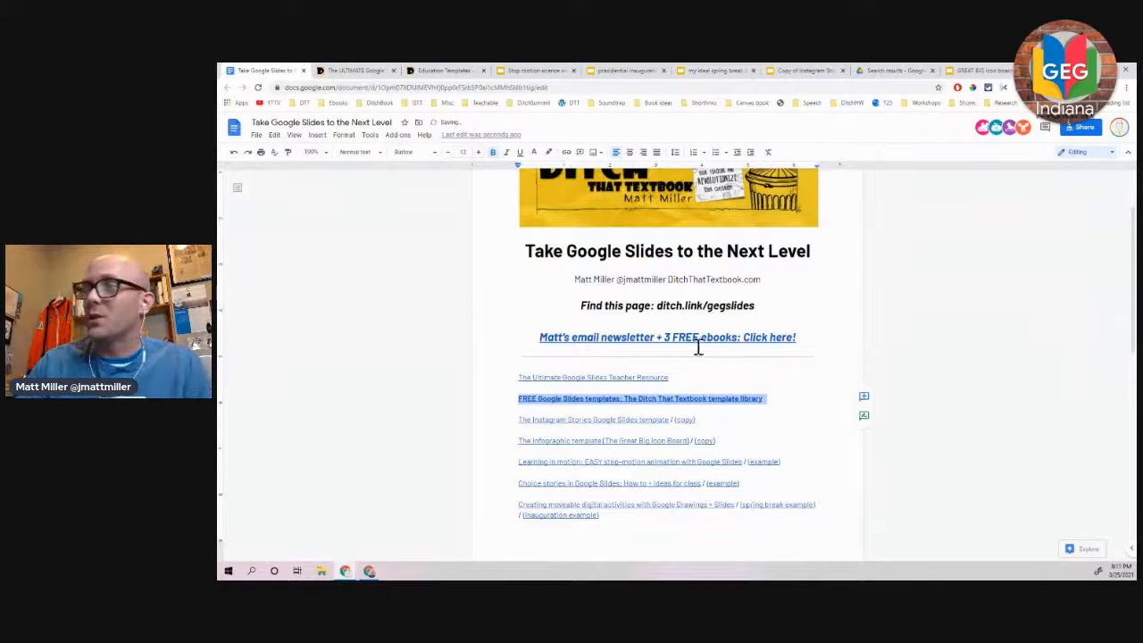
pyautogui.click(711, 398)
pyautogui.click(773, 398)
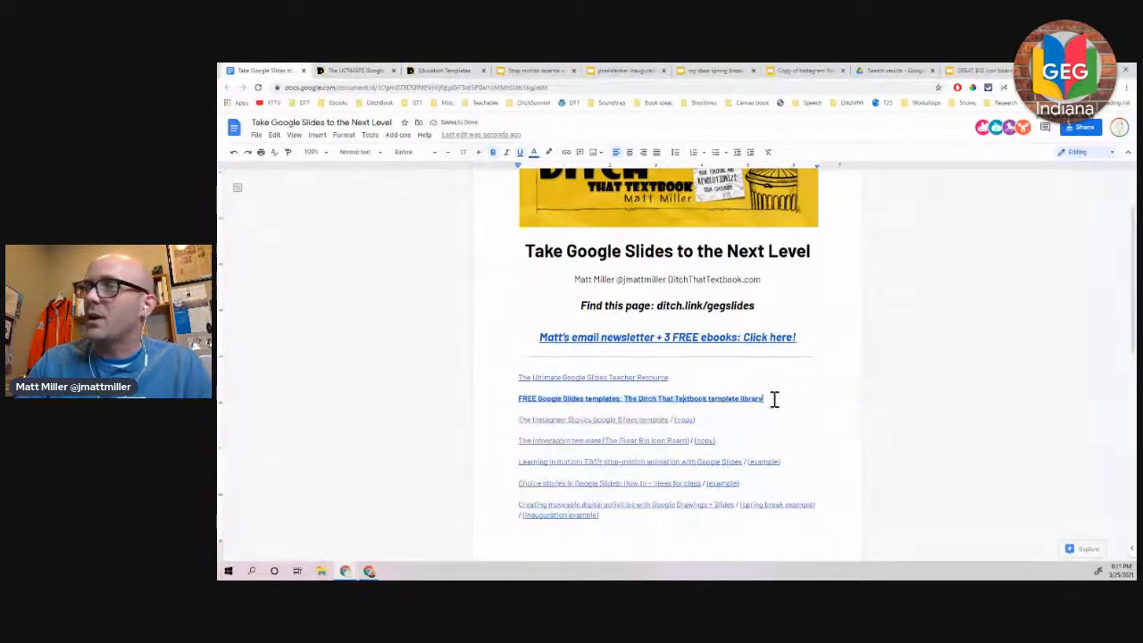
# - Open the linked Ditch That Textbook template library page and go to its Social Media Templates section
pyautogui.click(586, 398)
pyautogui.click(564, 416)
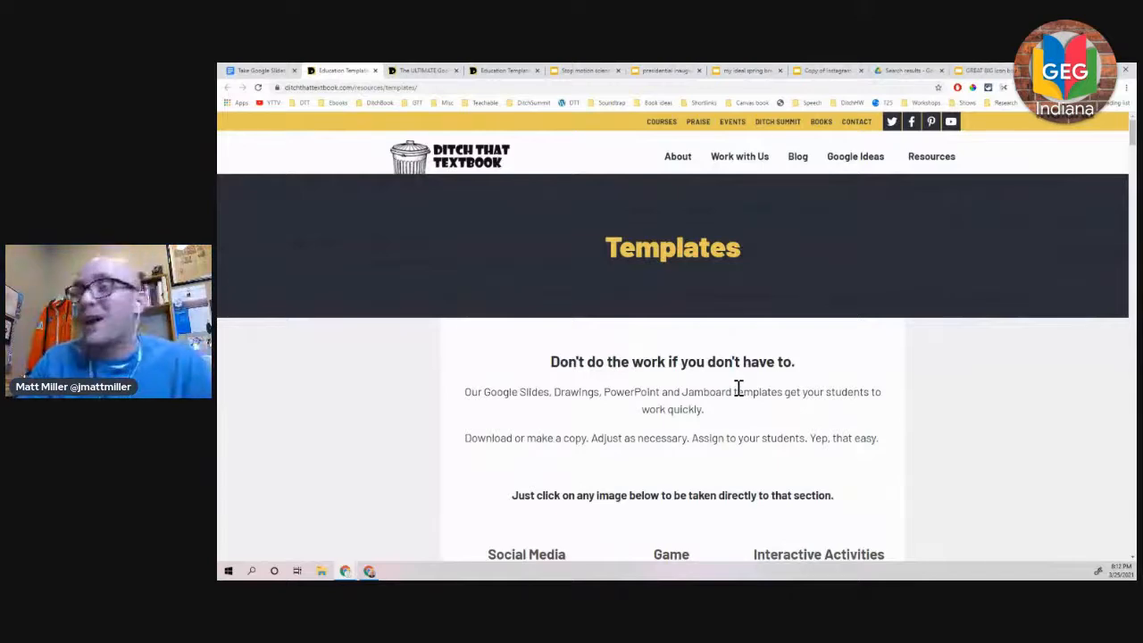
pyautogui.scroll(-3, 738, 387)
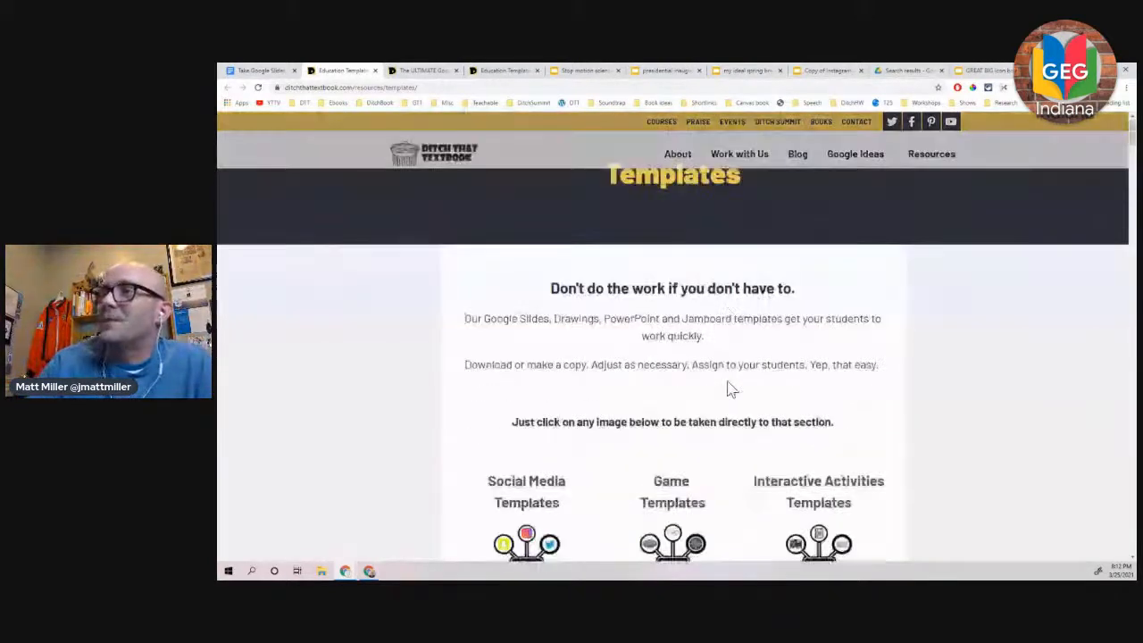
pyautogui.scroll(-3, 727, 387)
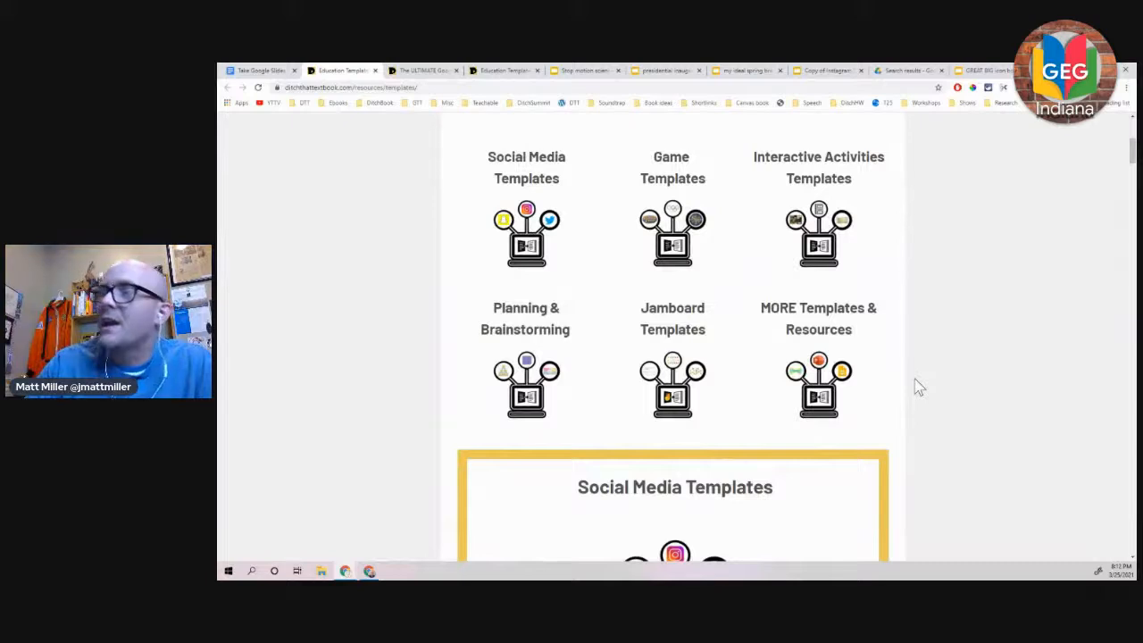
pyautogui.click(519, 219)
# - Browse the social media templates on offer, from the Instagram Stories and Snapchat game templates to Yelp Review and Spotify Playlist
pyautogui.scroll(-3, 609, 286)
pyautogui.scroll(-3, 607, 286)
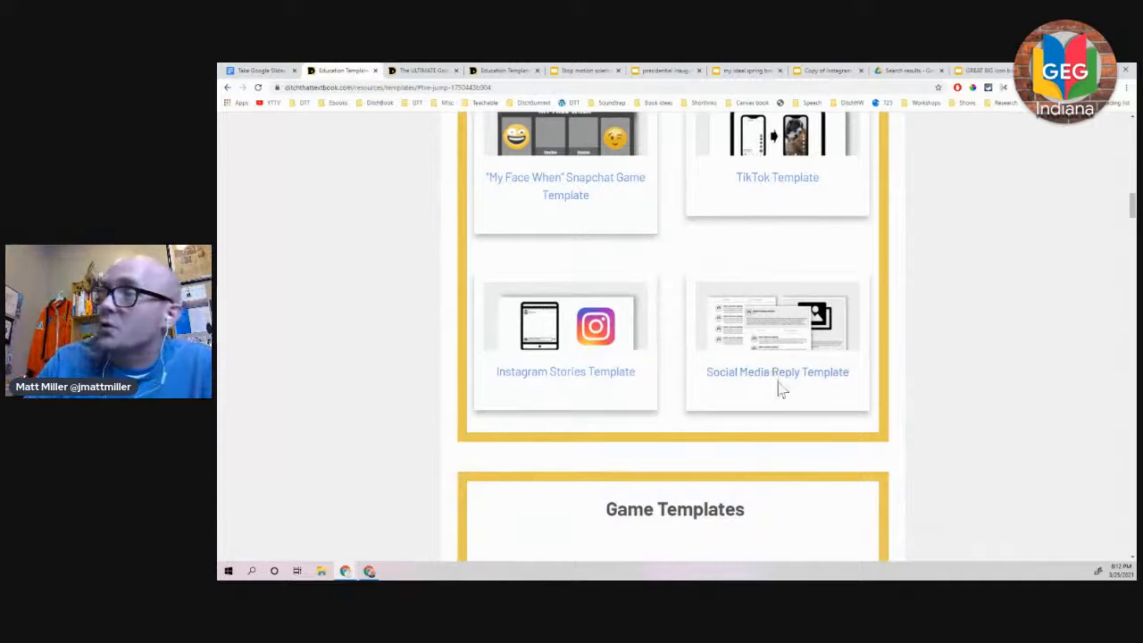
pyautogui.scroll(1, 773, 384)
pyautogui.scroll(2, 773, 383)
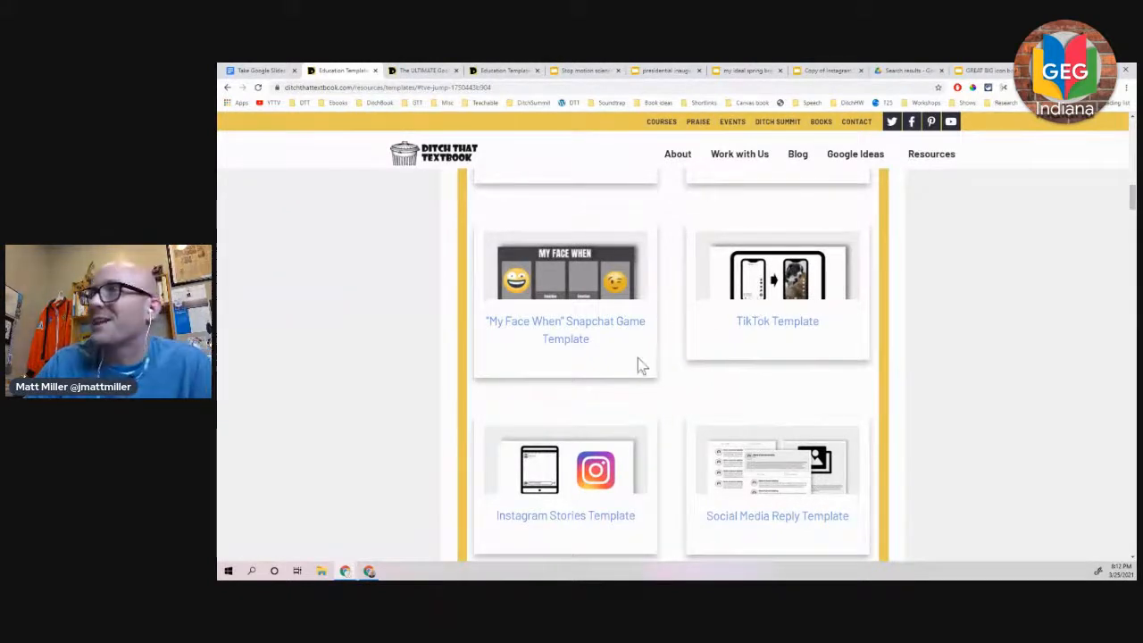
pyautogui.scroll(2, 641, 363)
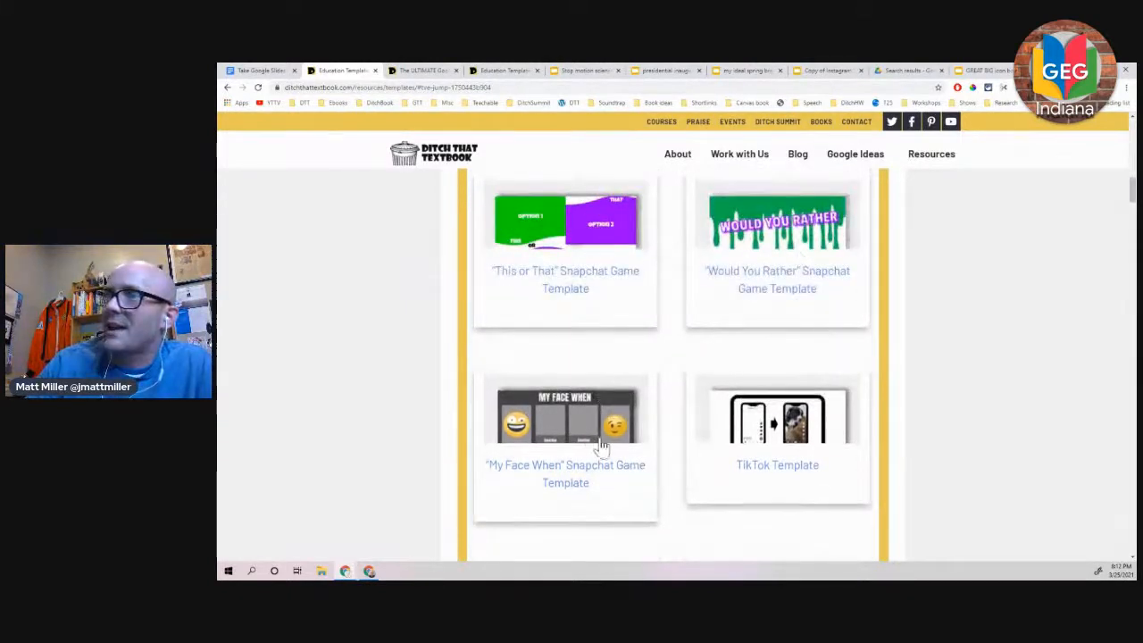
pyautogui.scroll(3, 640, 344)
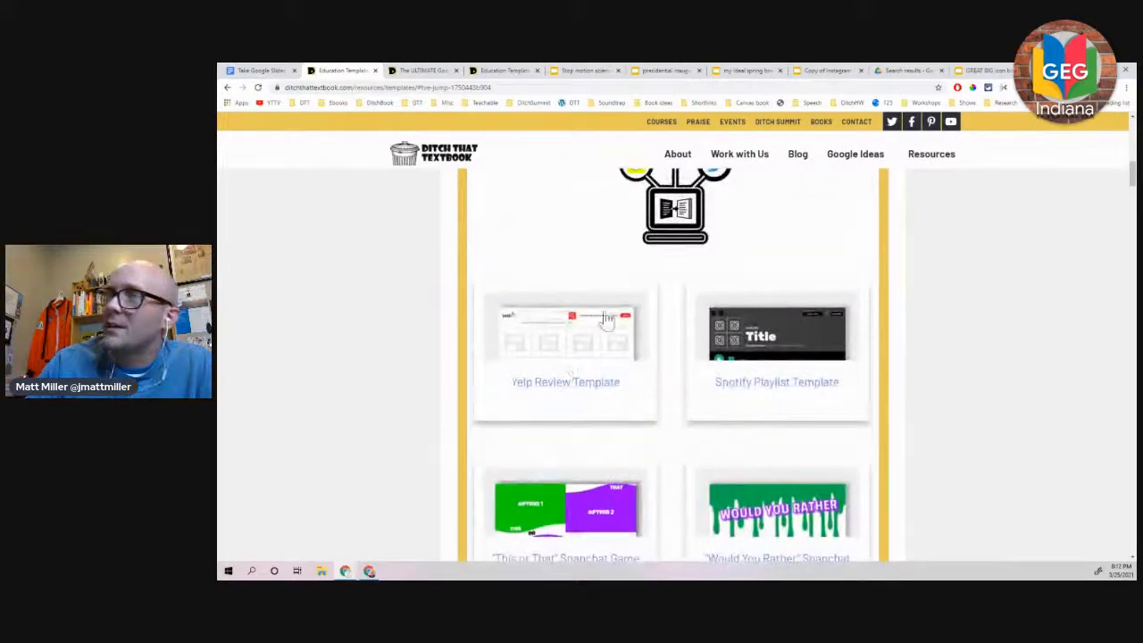
pyautogui.scroll(1, 705, 426)
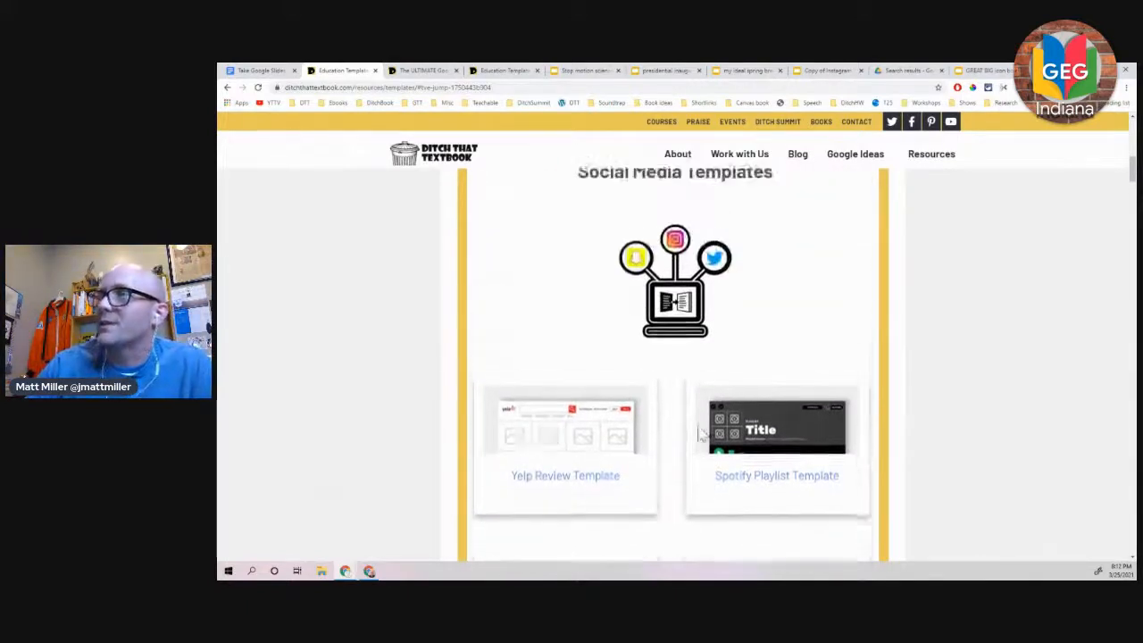
pyautogui.scroll(1, 701, 434)
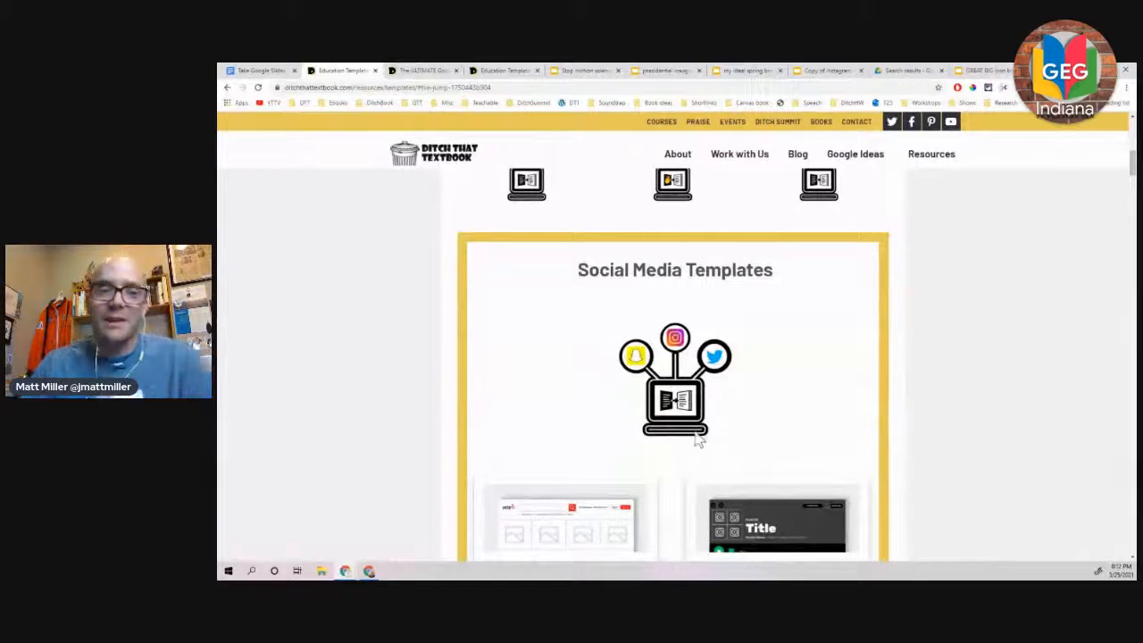
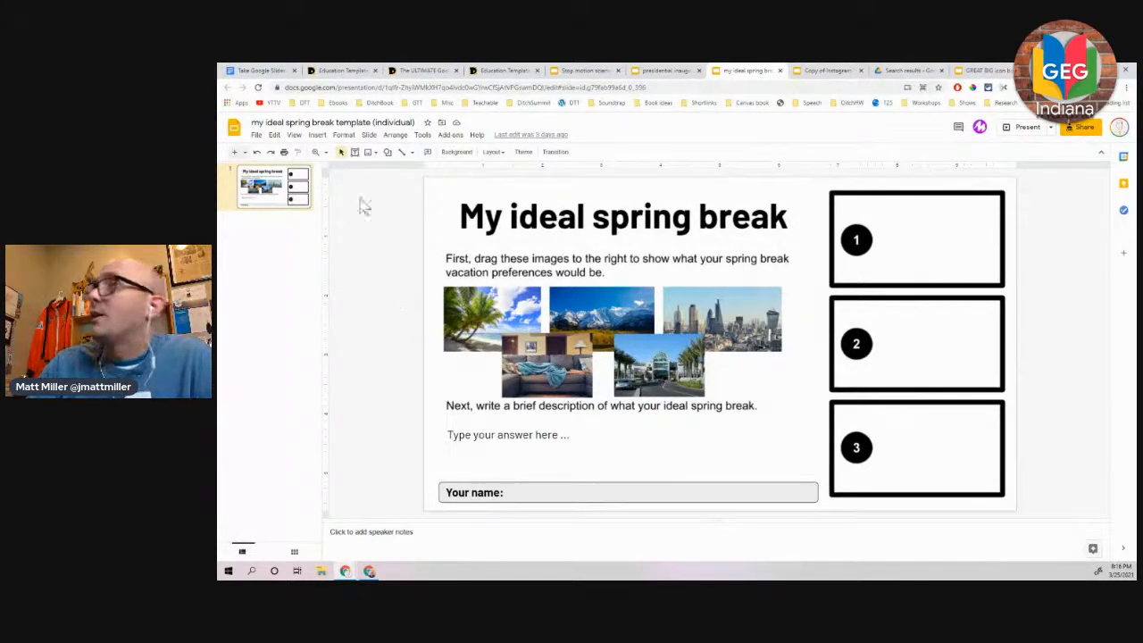
# - Make a copy of the entire "my ideal spring break template (individual)" presentation with the suggested name
pyautogui.click(257, 135)
pyautogui.moveTo(293, 232)
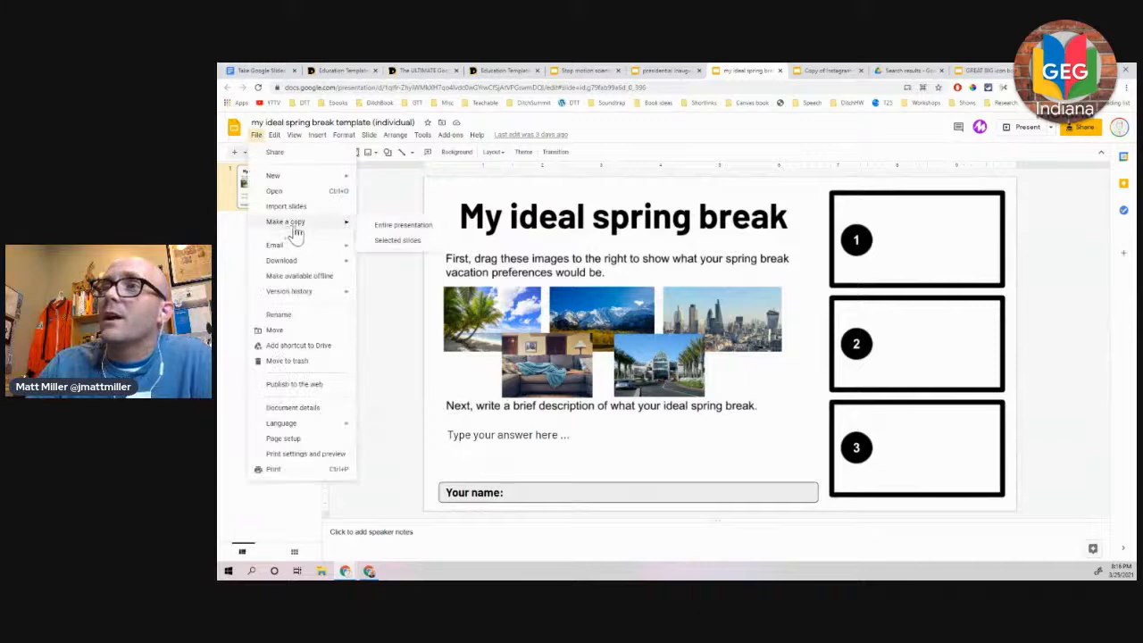
pyautogui.click(401, 225)
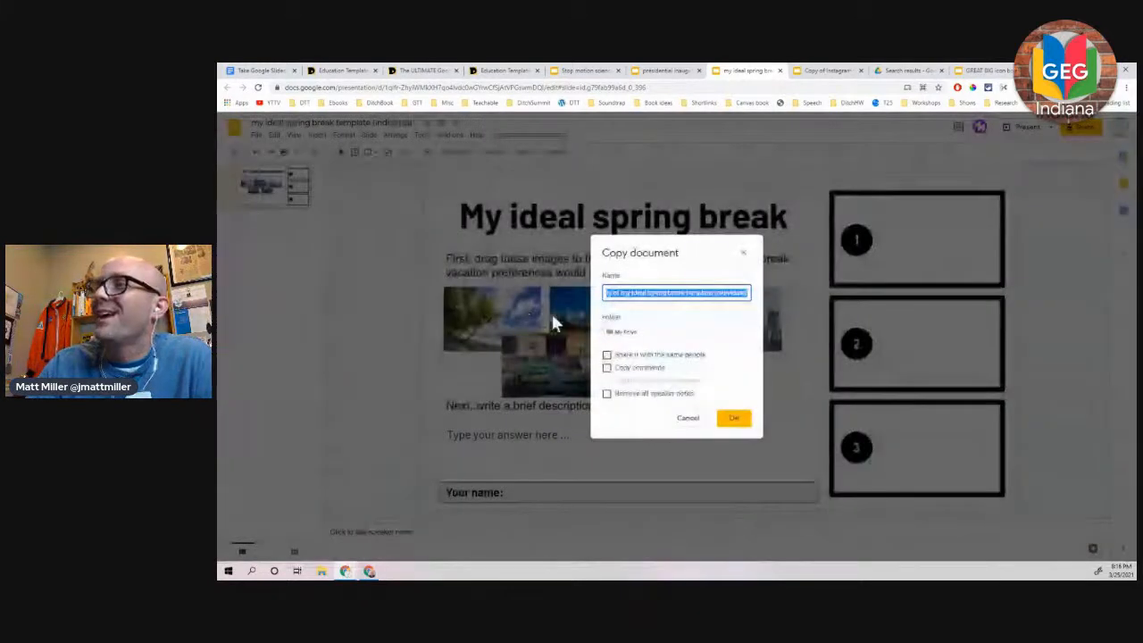
pyautogui.click(721, 416)
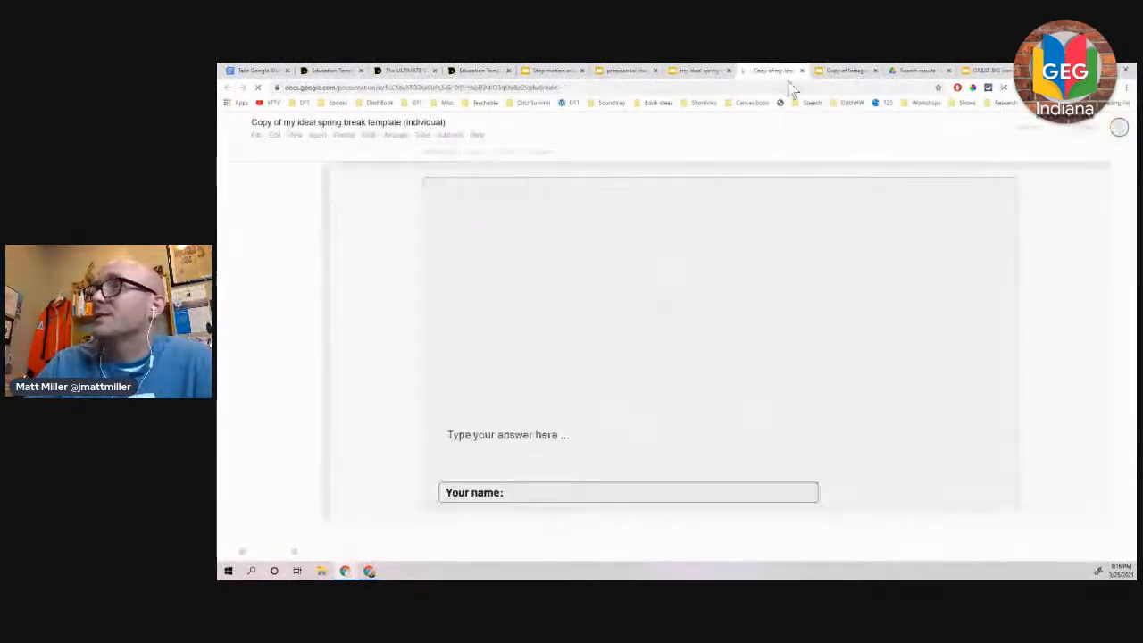
# - Return to the original spring break template and examine each of the five movable vacation images, leaving nothing selected
pyautogui.click(694, 71)
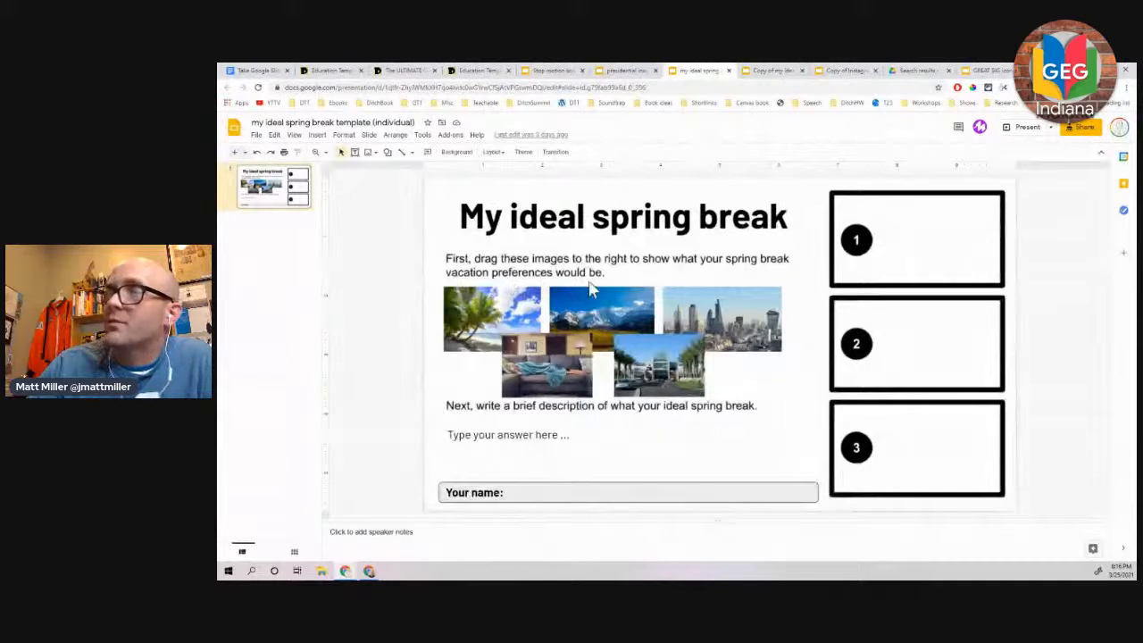
pyautogui.click(511, 316)
pyautogui.click(582, 319)
pyautogui.click(702, 317)
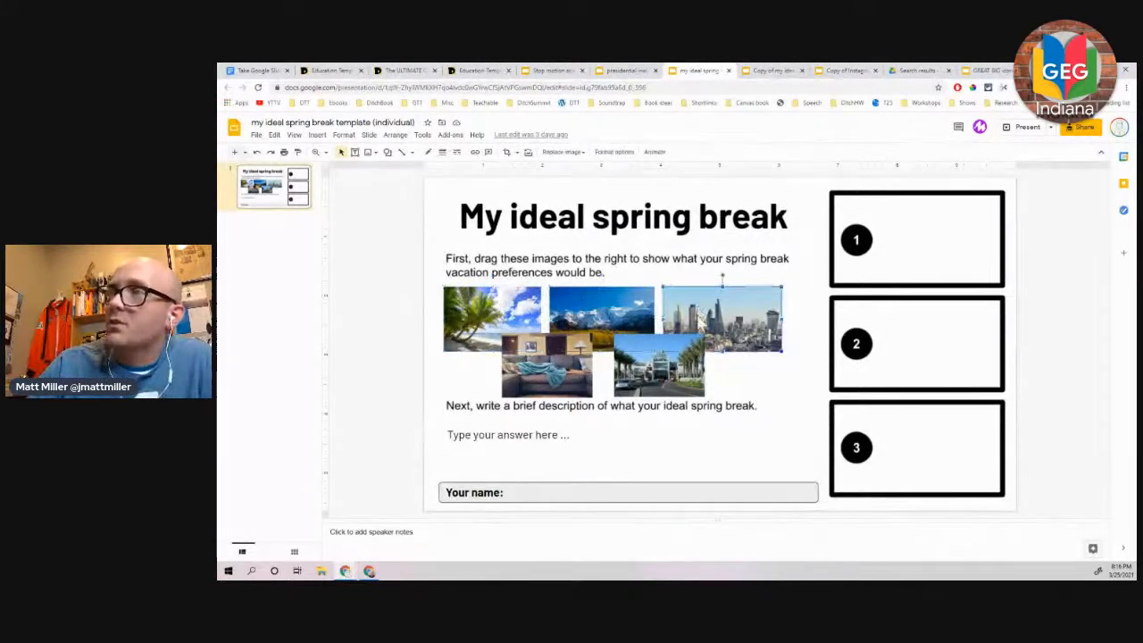
pyautogui.click(663, 369)
pyautogui.click(553, 378)
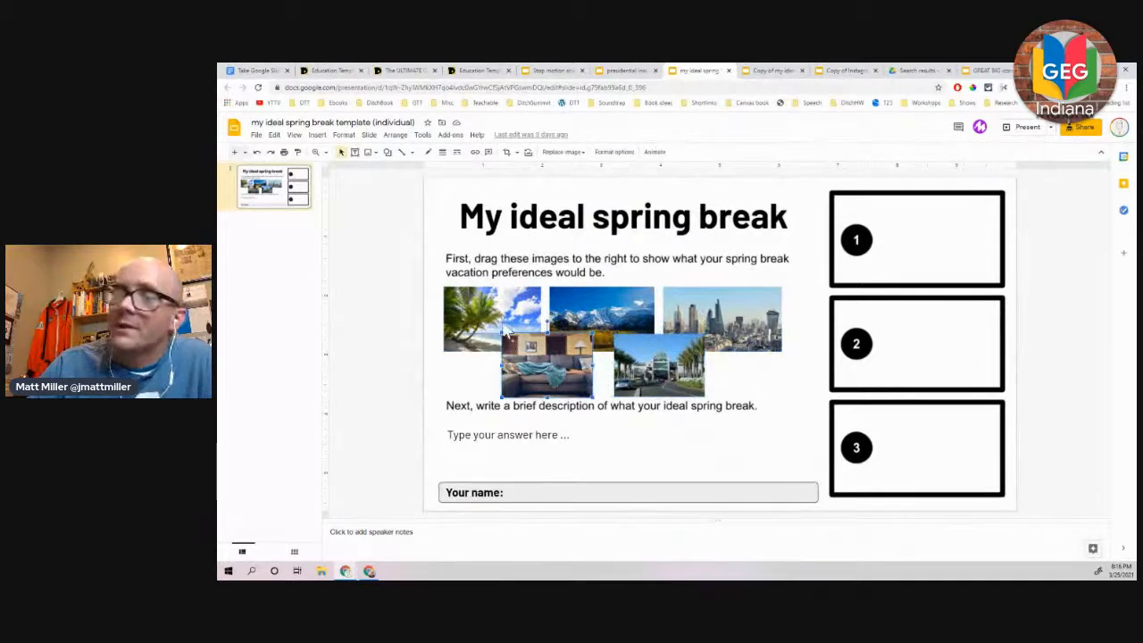
pyautogui.click(506, 328)
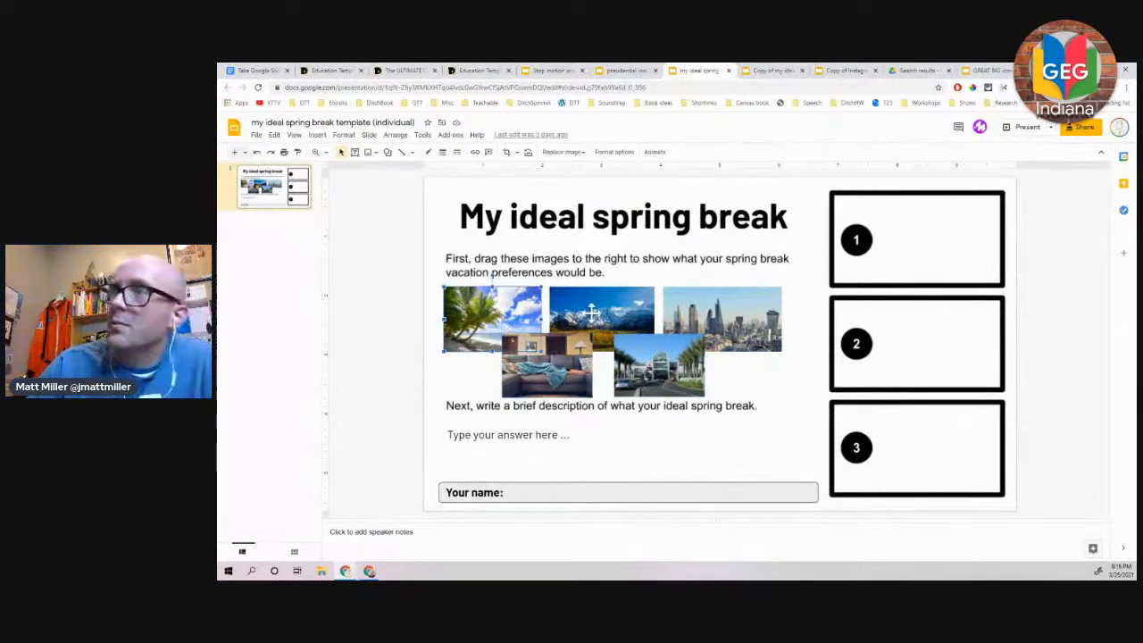
pyautogui.click(598, 312)
pyautogui.click(727, 324)
pyautogui.click(564, 368)
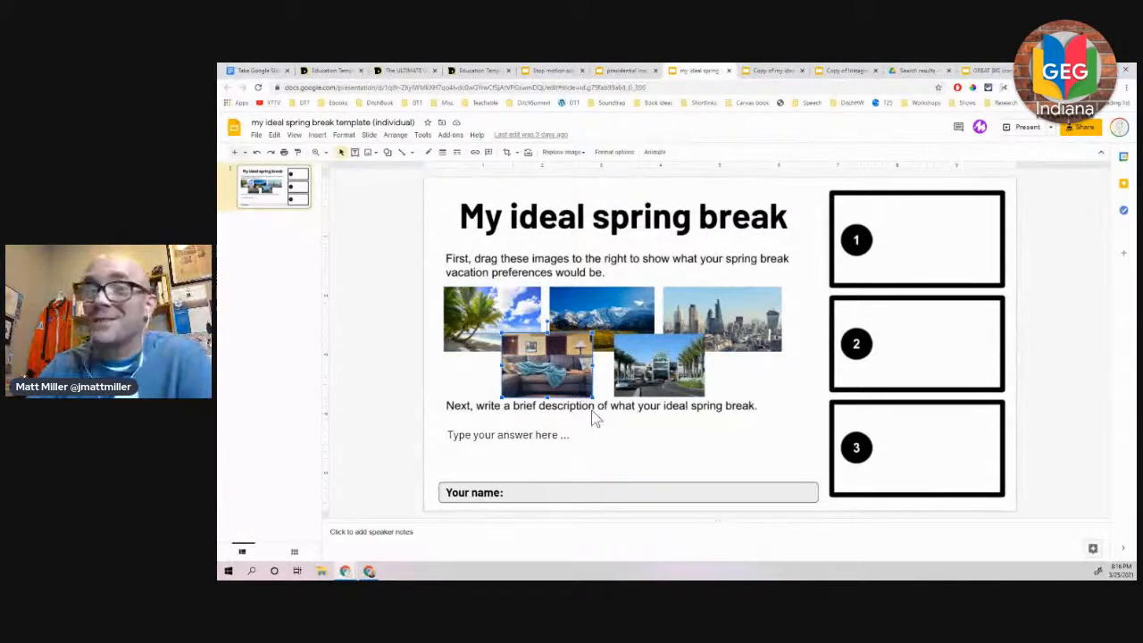
pyautogui.click(683, 366)
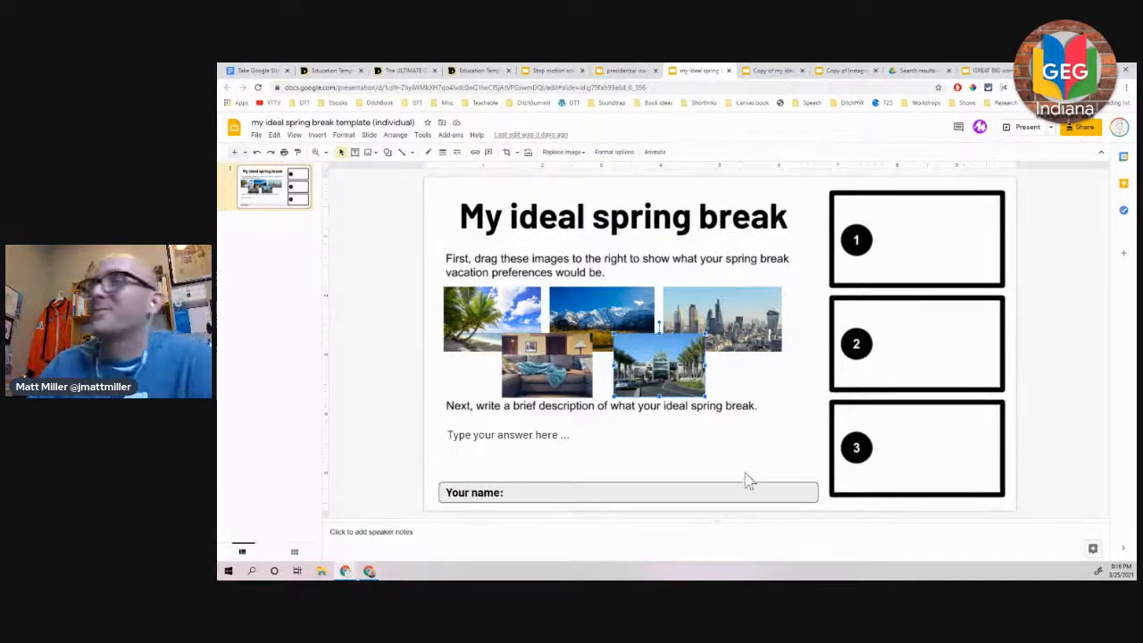
pyautogui.click(399, 394)
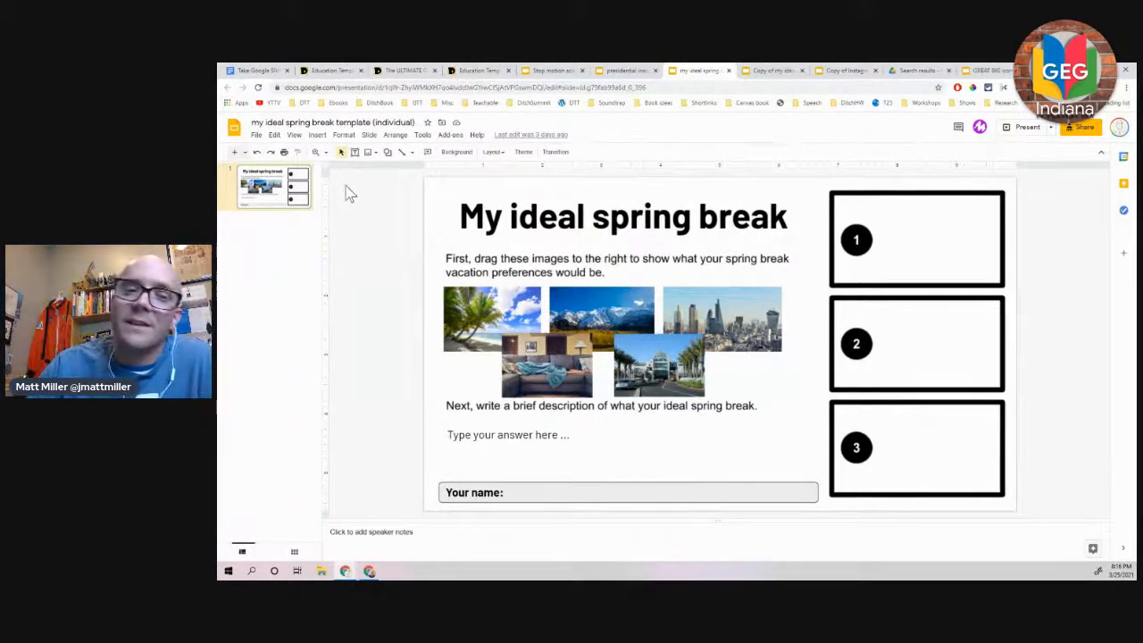
# - Look over the sources available for inserting an image, including searching the web, without inserting anything
pyautogui.click(316, 135)
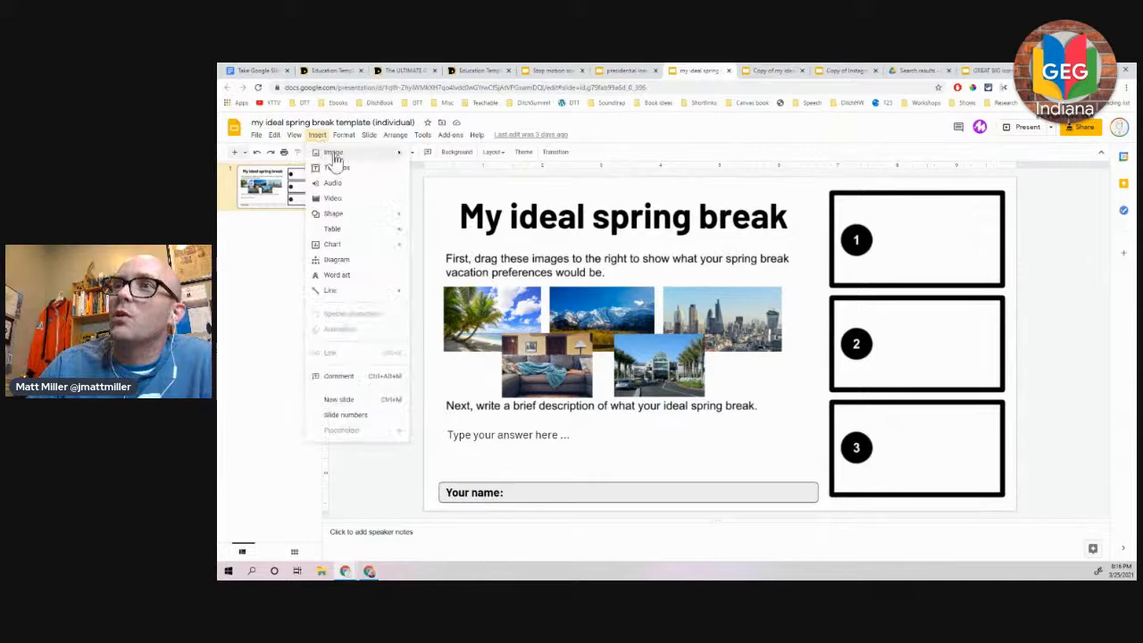
pyautogui.moveTo(339, 159)
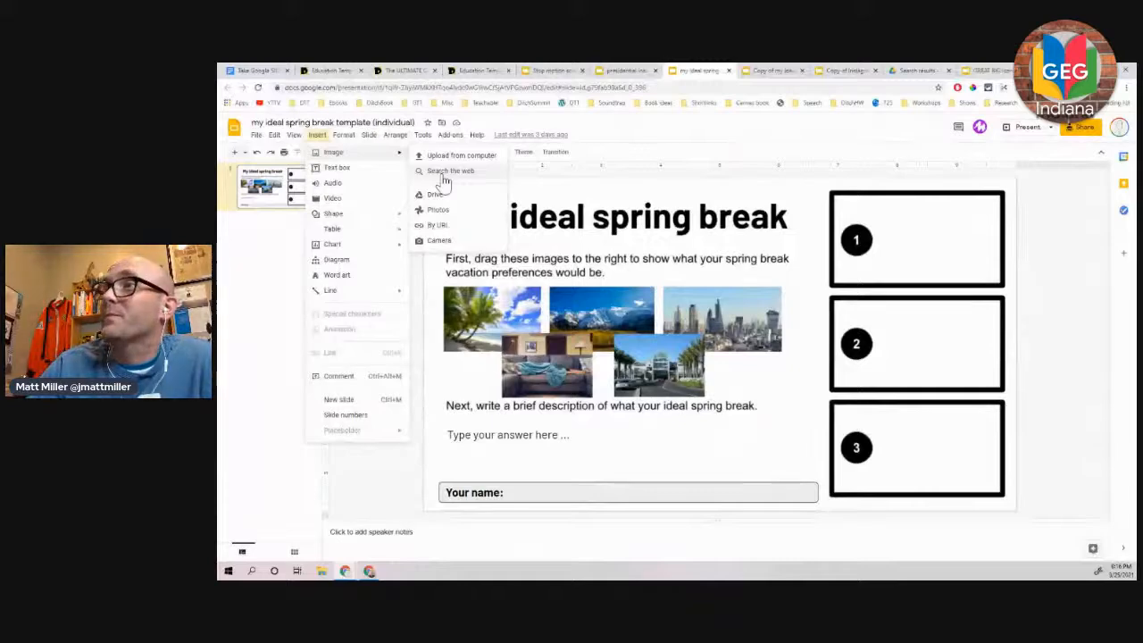
pyautogui.click(554, 180)
# - In the copied presentation, place the mountain image in box 1, the beach image in box 2 and the city skyline in box 3
pyautogui.click(773, 70)
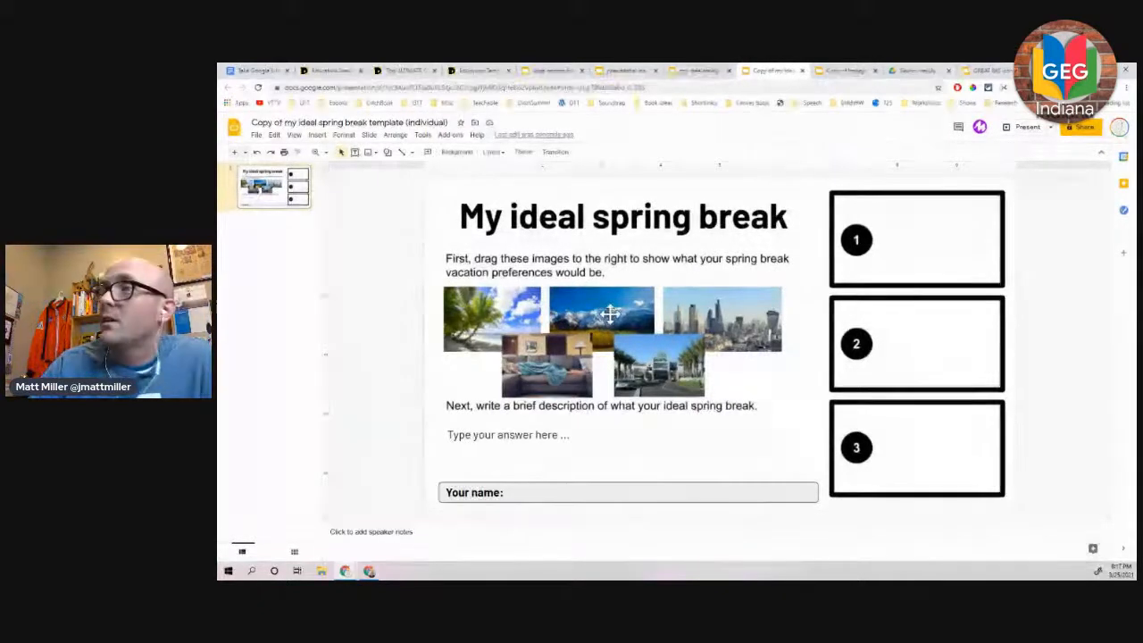
pyautogui.moveTo(610, 312); pyautogui.dragTo(943, 236)
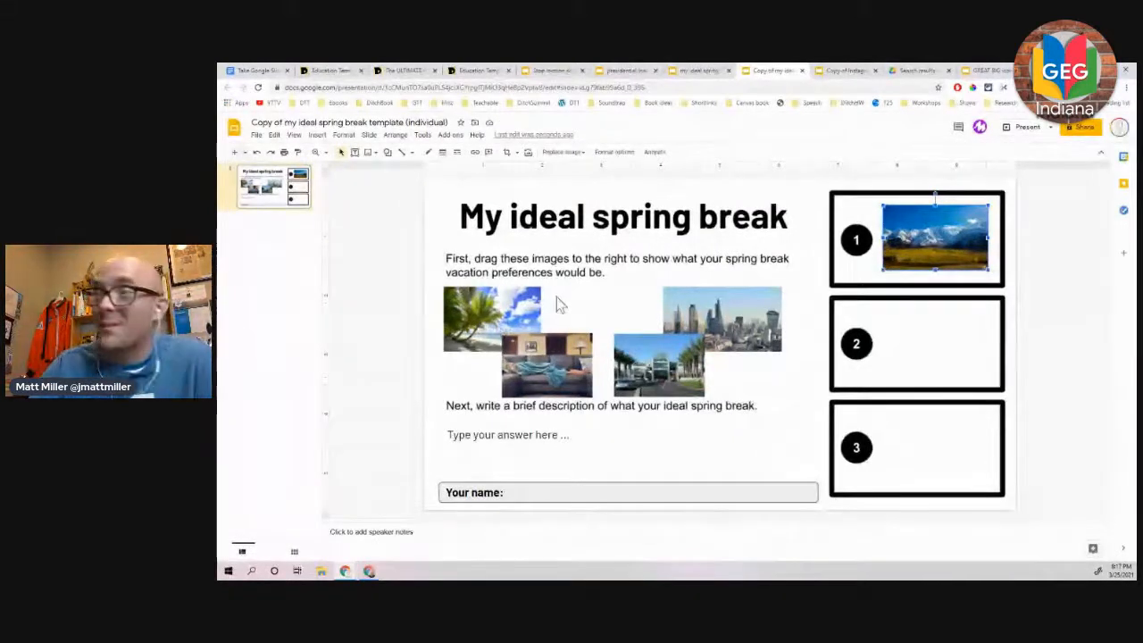
pyautogui.click(801, 289)
pyautogui.click(473, 318)
pyautogui.keyDown('shift'); pyautogui.click(681, 306); pyautogui.keyUp('shift')
pyautogui.moveTo(681, 306); pyautogui.dragTo(918, 344)
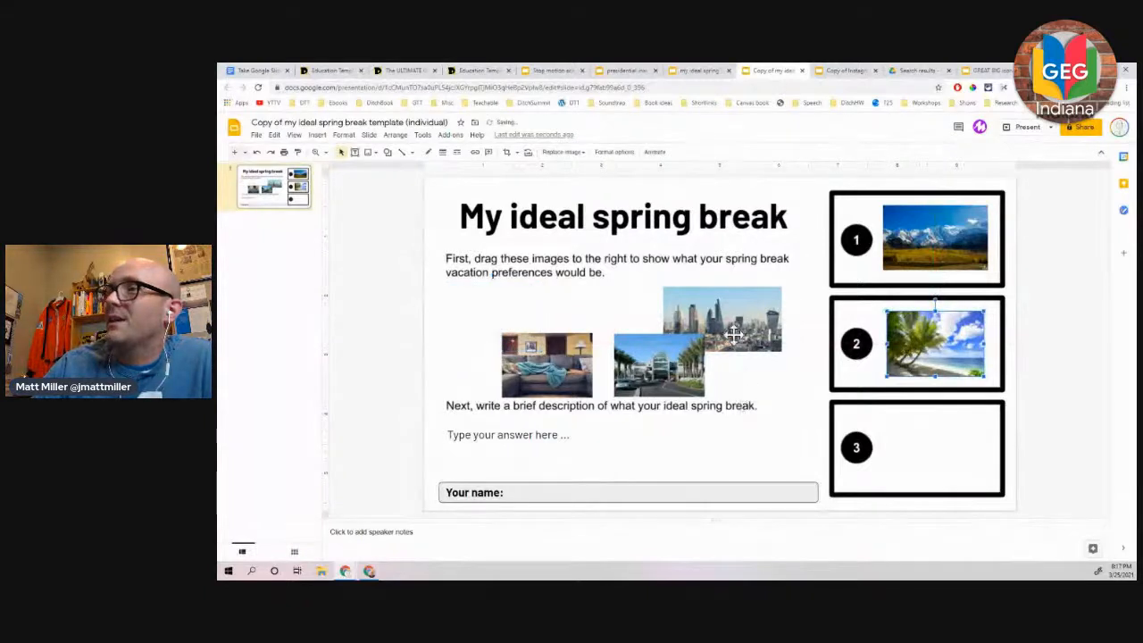
pyautogui.moveTo(732, 334); pyautogui.dragTo(946, 457)
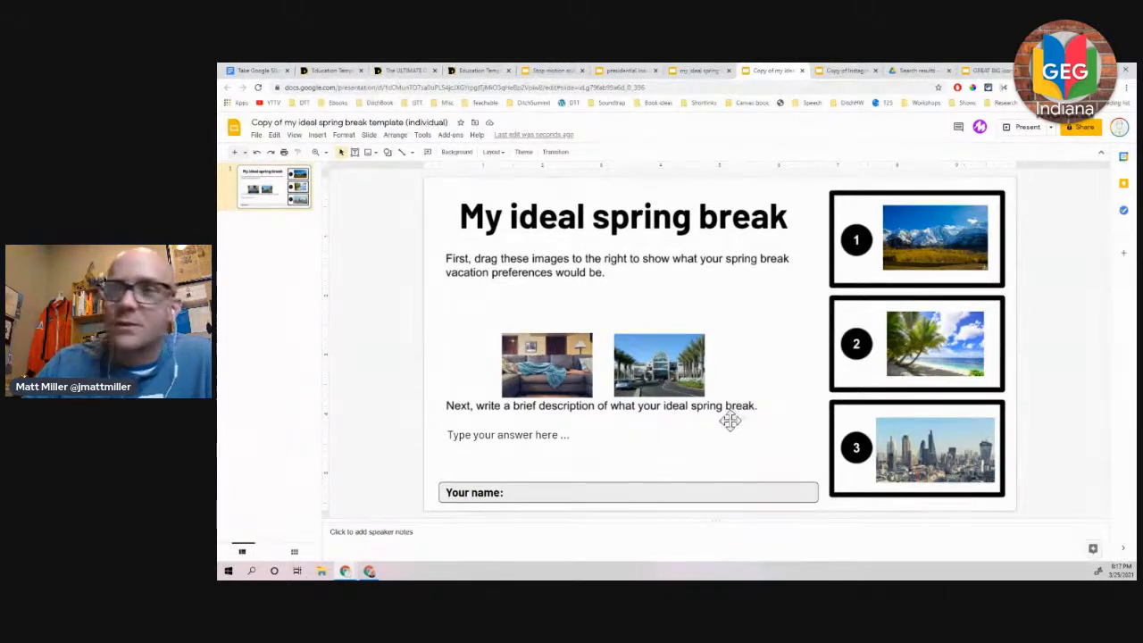
# - Replace the "Type your answer here ..." placeholder with "My ideal spring break would be in the mountains. My family and I"
pyautogui.click(512, 434)
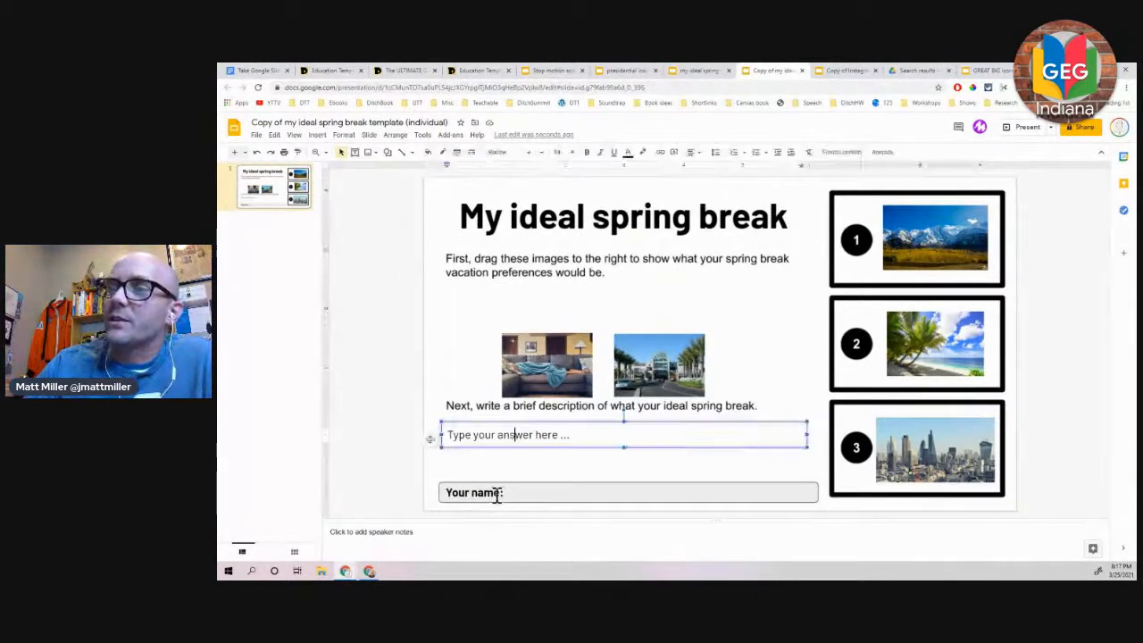
pyautogui.click(506, 434)
pyautogui.doubleClick(505, 435)
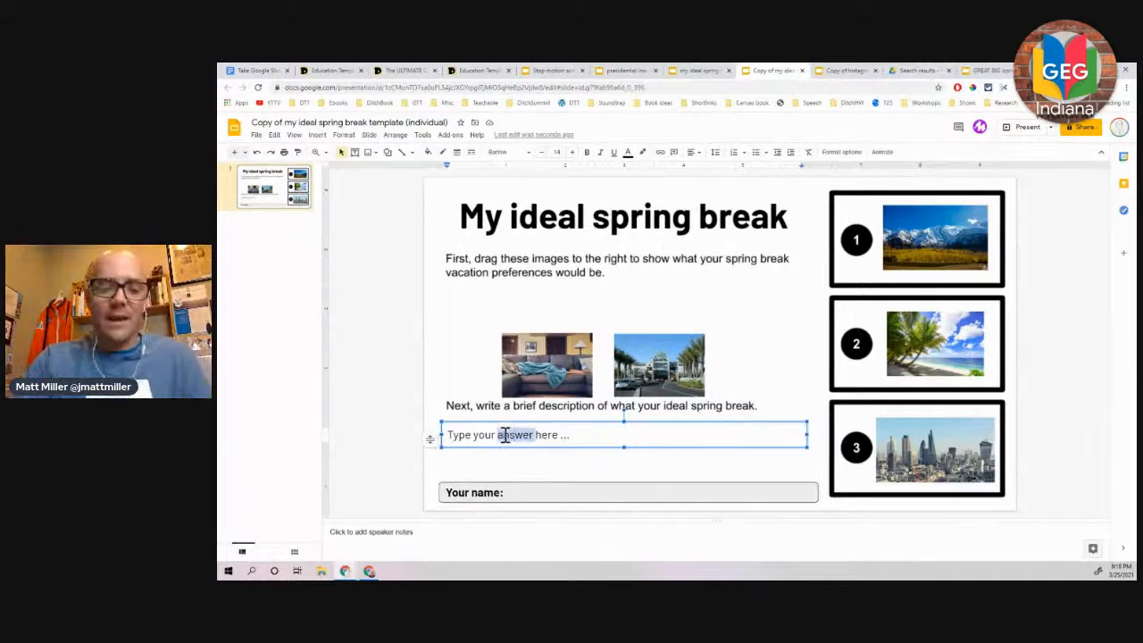
pyautogui.tripleClick(504, 435)
pyautogui.write('My I')
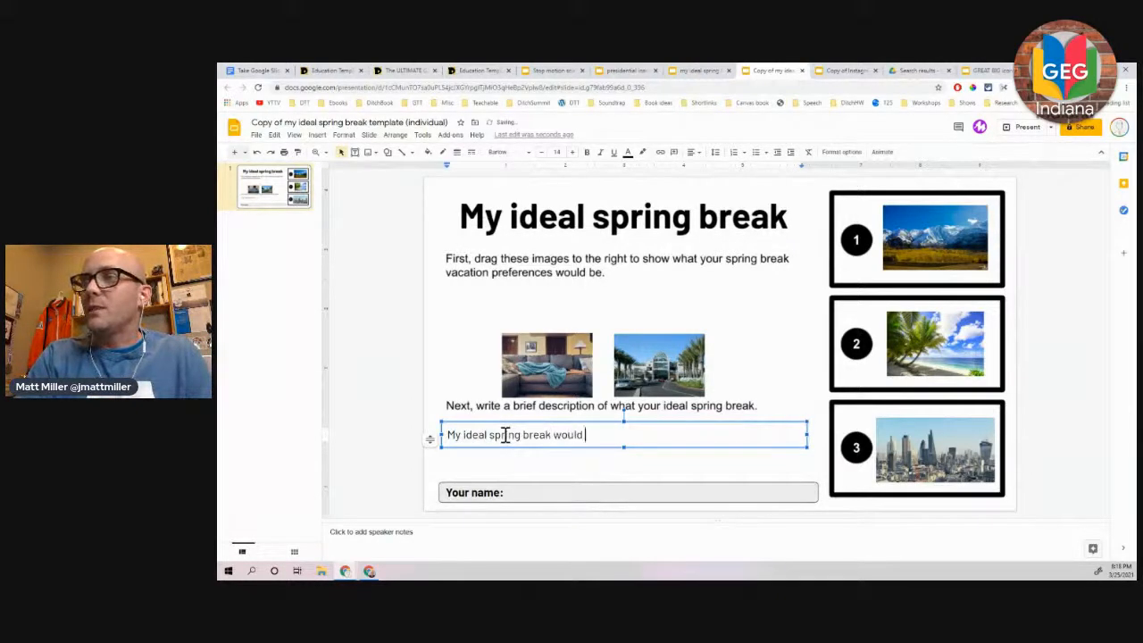
pyautogui.write(' the mountain')
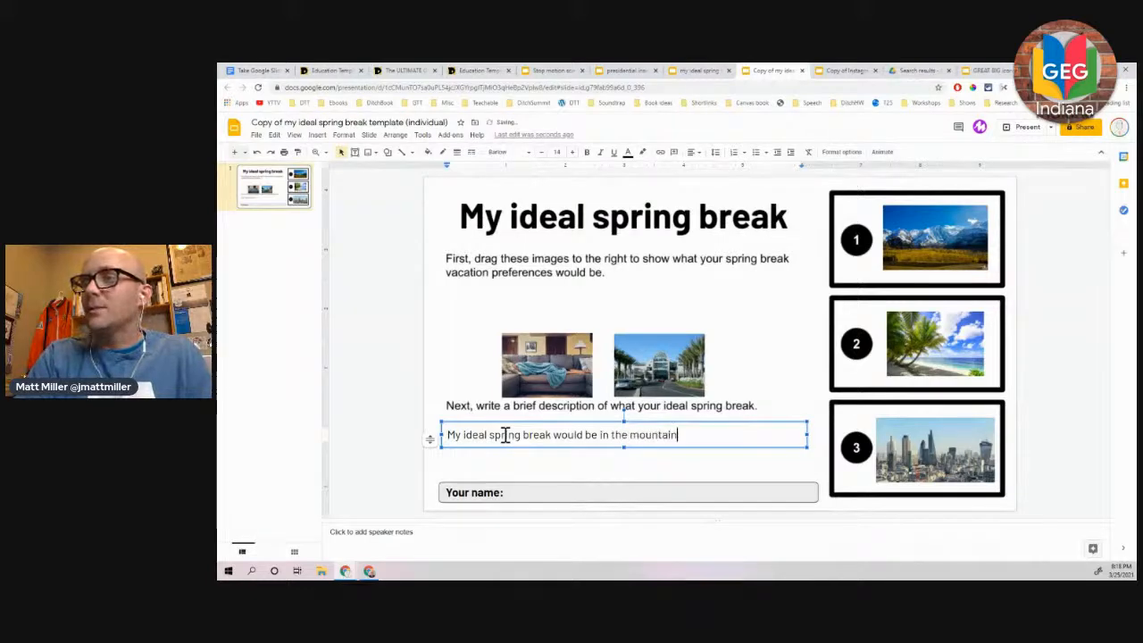
pyautogui.write('s. My family and I')
# - Delete the unfinished words "My family and I" from the end of the spring break description
pyautogui.hotkey('ctrl', 'shift', 'Left')
pyautogui.hotkey('ctrl', 'shift', 'Left')
pyautogui.hotkey('ctrl', 'shift', 'Left')
pyautogui.hotkey('ctrl', 'shift', 'Left')
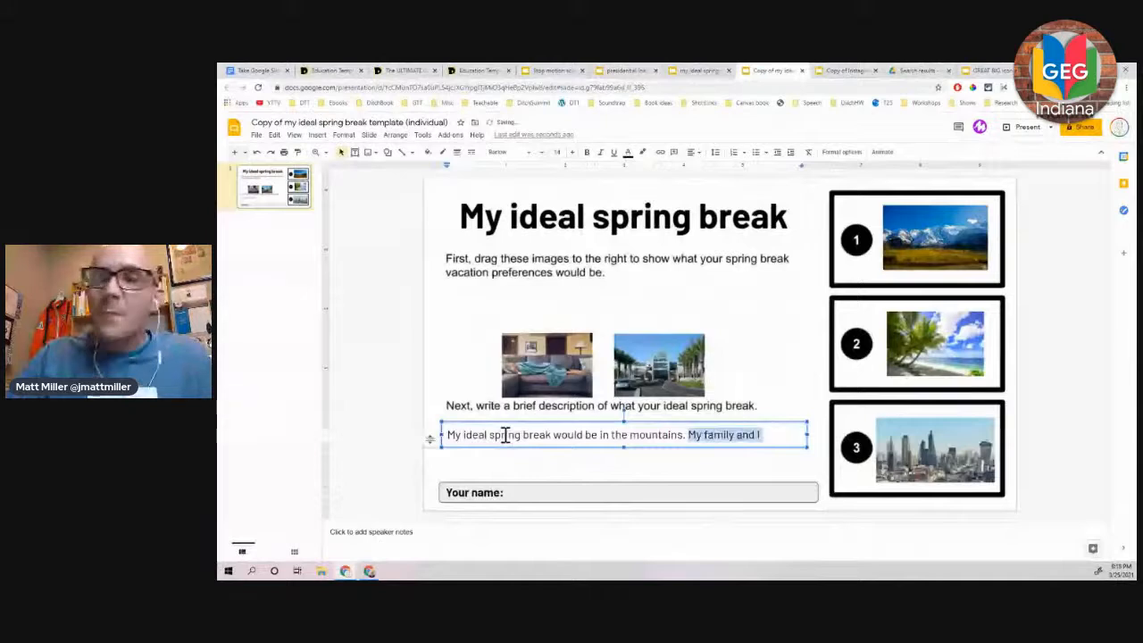
pyautogui.press('BackSpace')
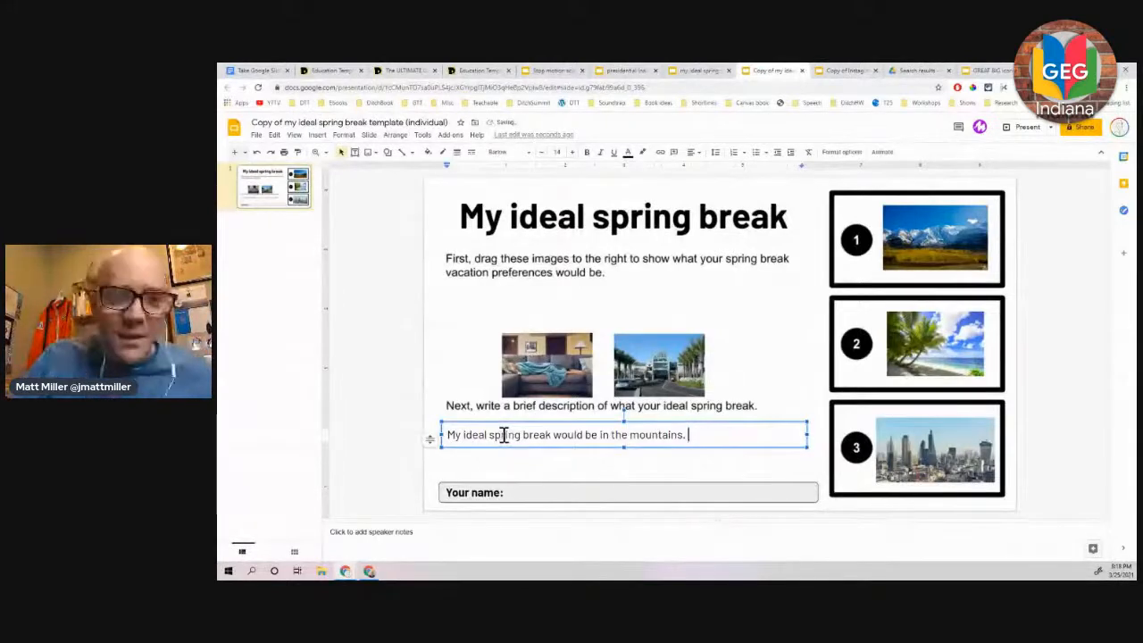
pyautogui.click(380, 266)
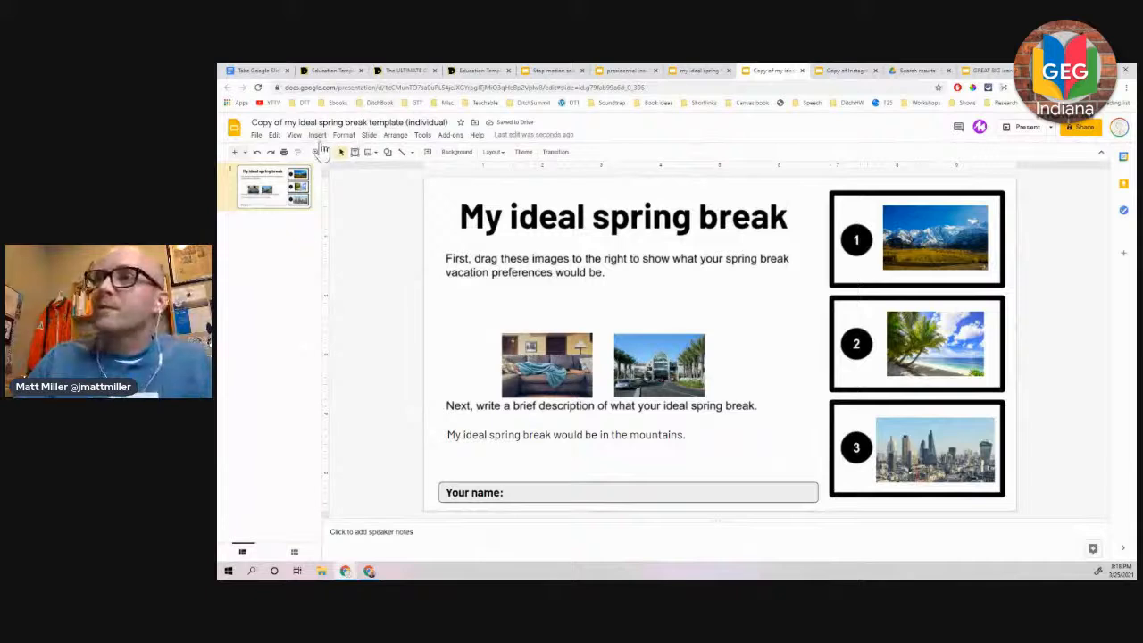
pyautogui.click(409, 539)
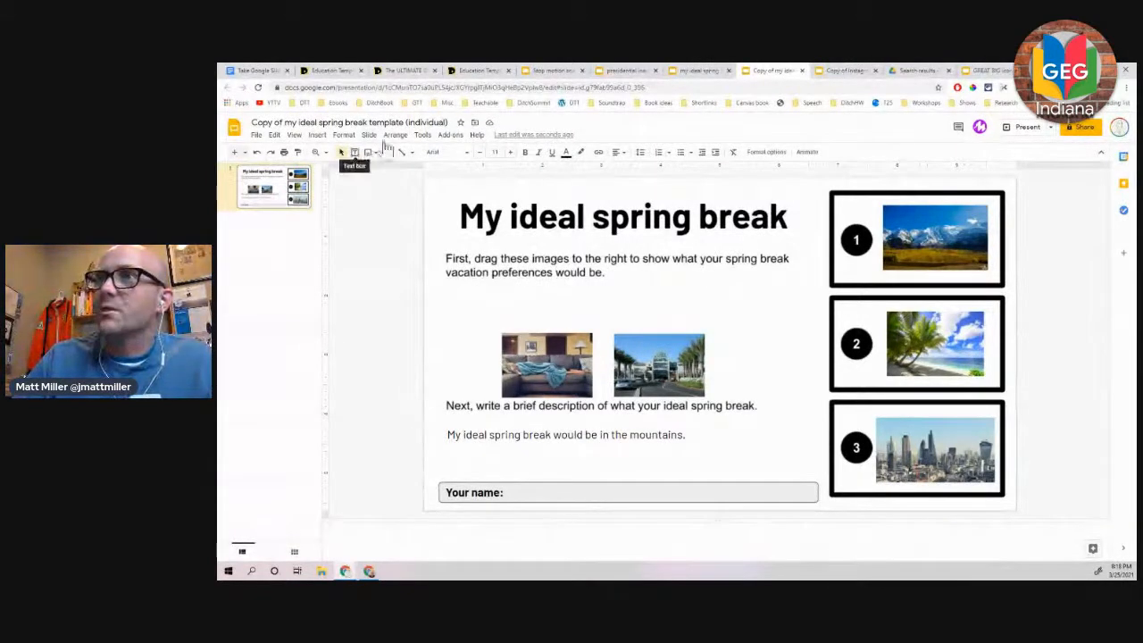
pyautogui.click(422, 135)
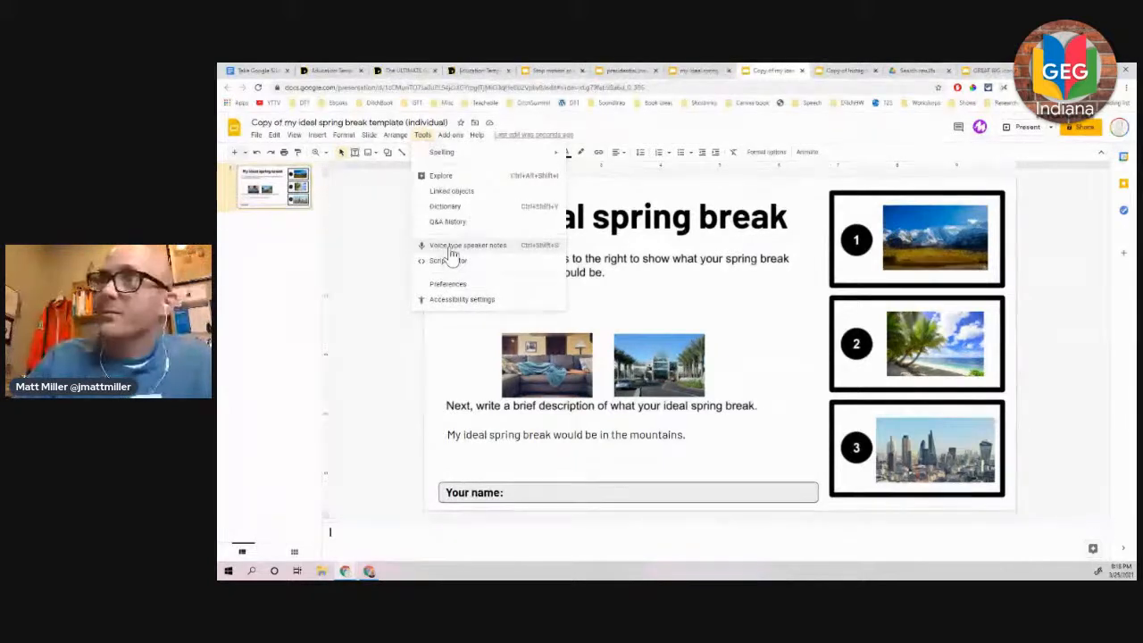
# - Delete the whole sentence "My ideal spring break would be in the mountains." from the answer text box
pyautogui.click(536, 434)
pyautogui.tripleClick(533, 433)
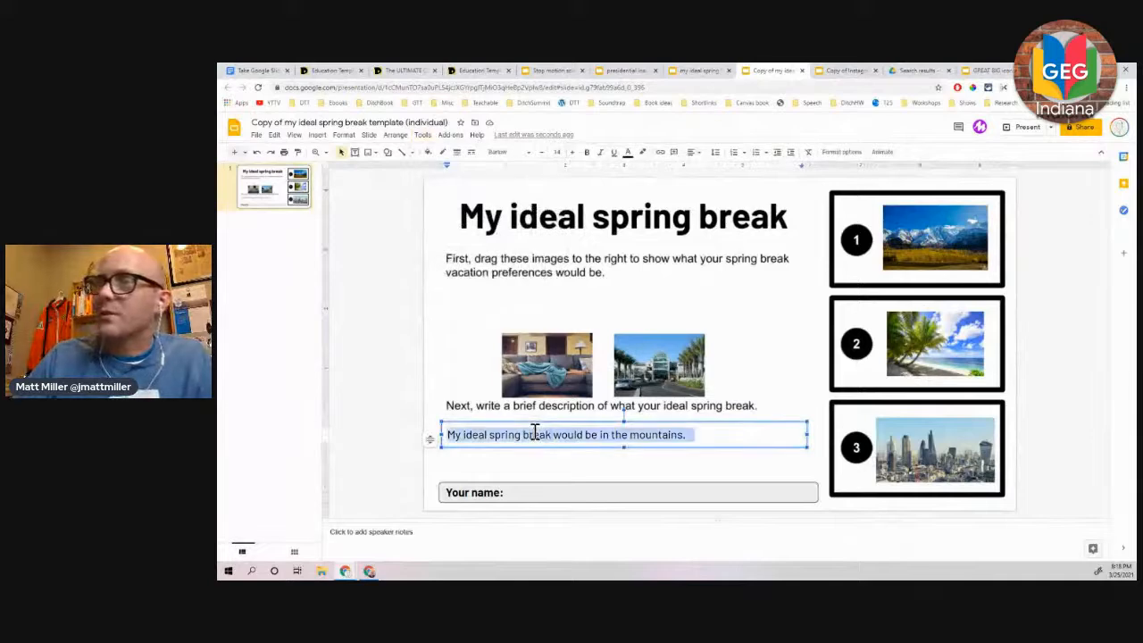
pyautogui.press('BackSpace')
# - Start voice typing in the slide's speaker notes and allow docs.google.com to use the microphone
pyautogui.click(426, 543)
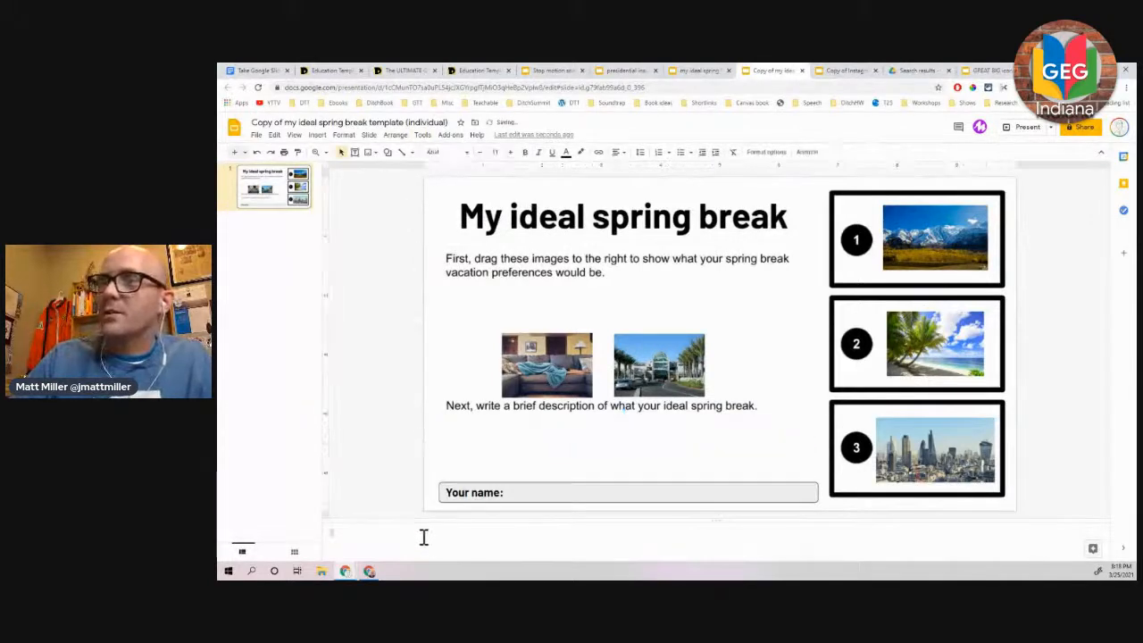
pyautogui.click(423, 135)
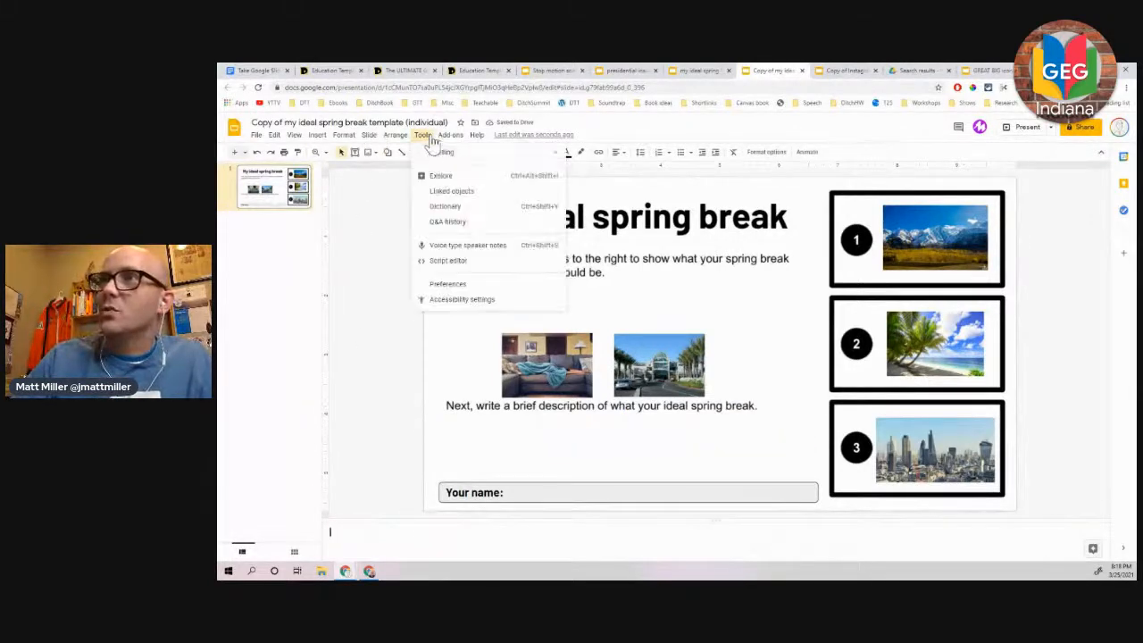
pyautogui.click(482, 247)
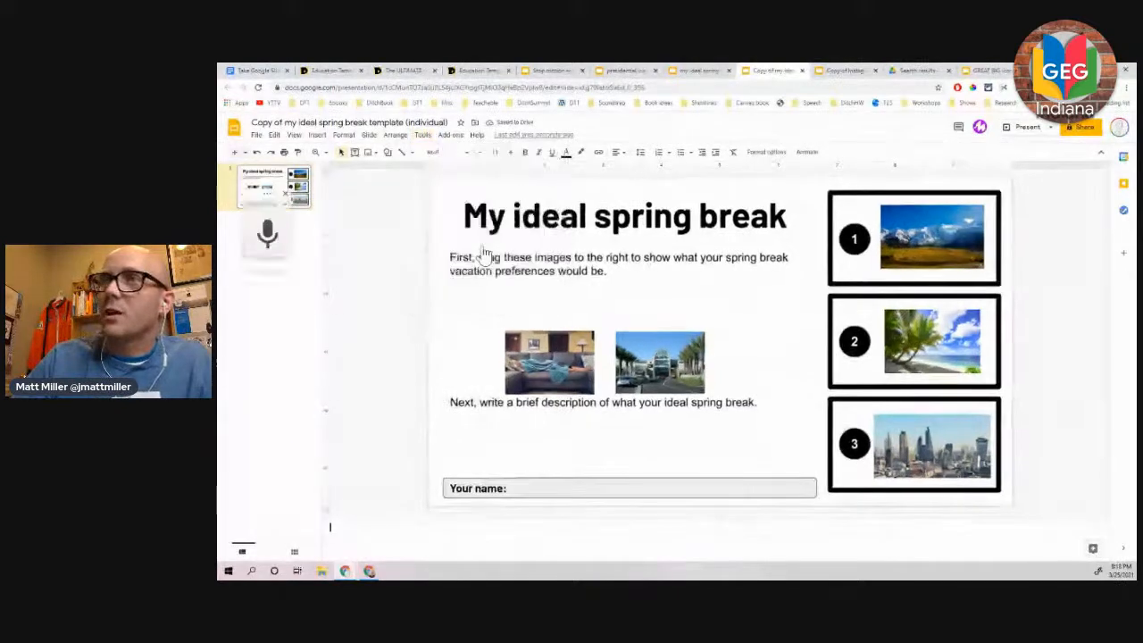
pyautogui.click(268, 234)
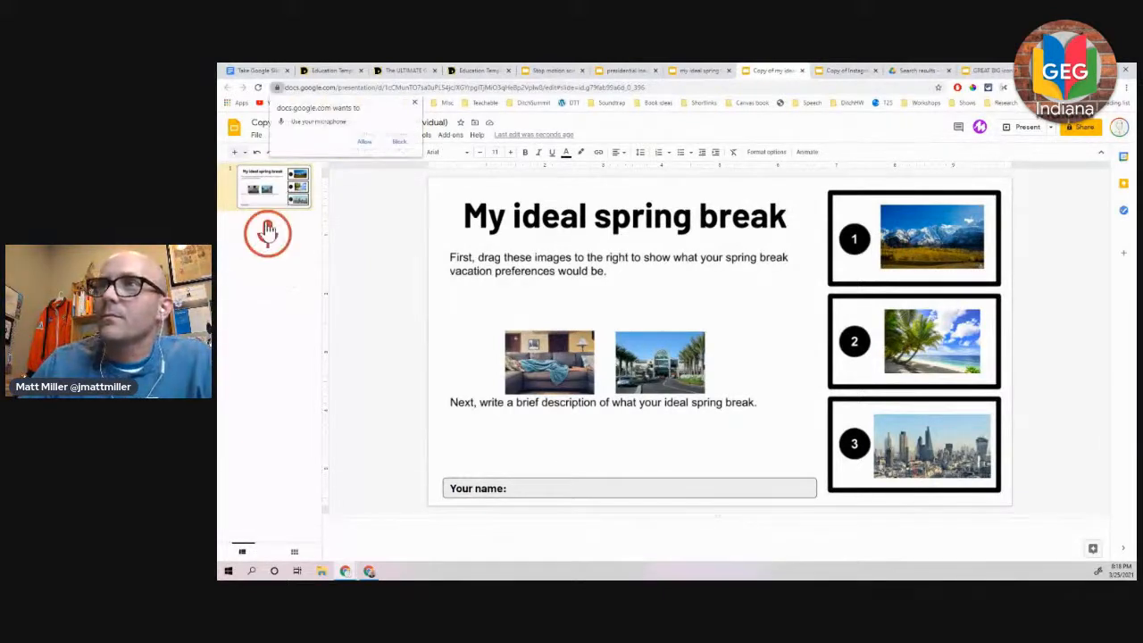
pyautogui.click(377, 144)
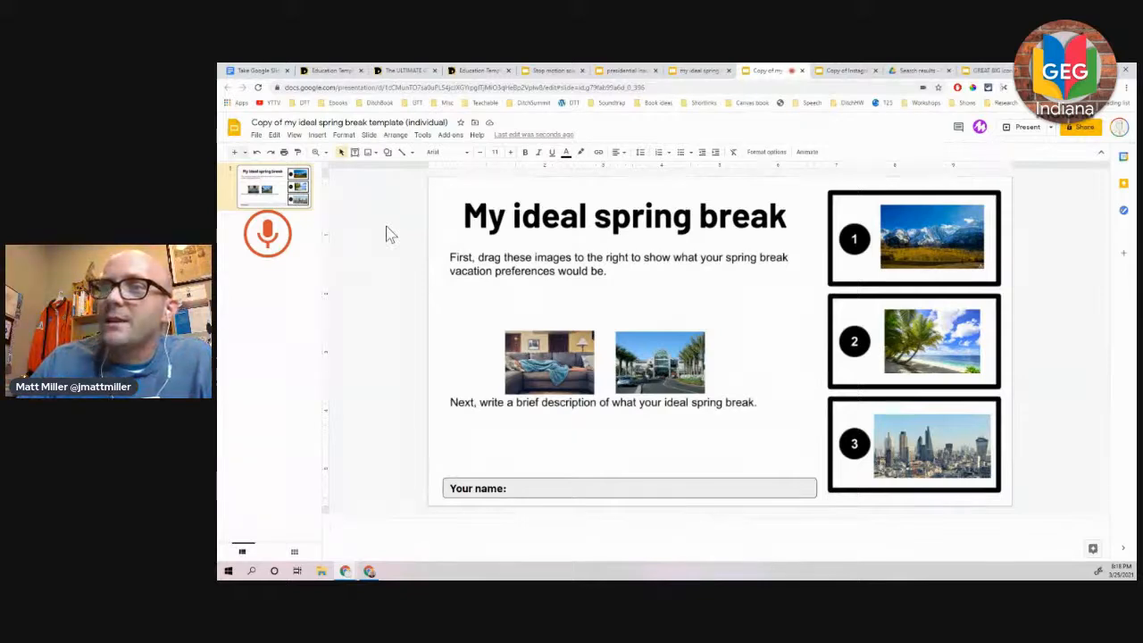